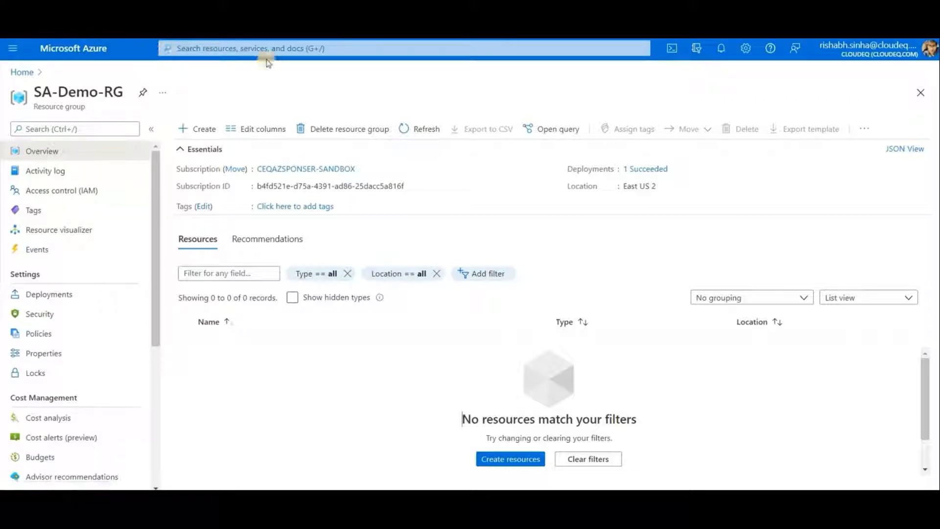
Start creating a storage account in the SA-Demo-RG resource group and name it stoagedemo10
{"action": "left_click", "coordinate": [210, 48]}
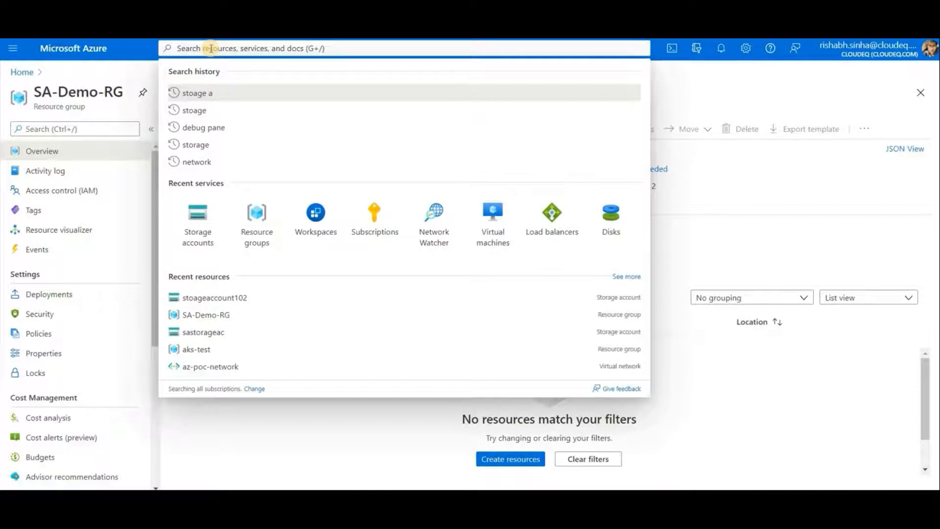
{"action": "type", "text": "se"}
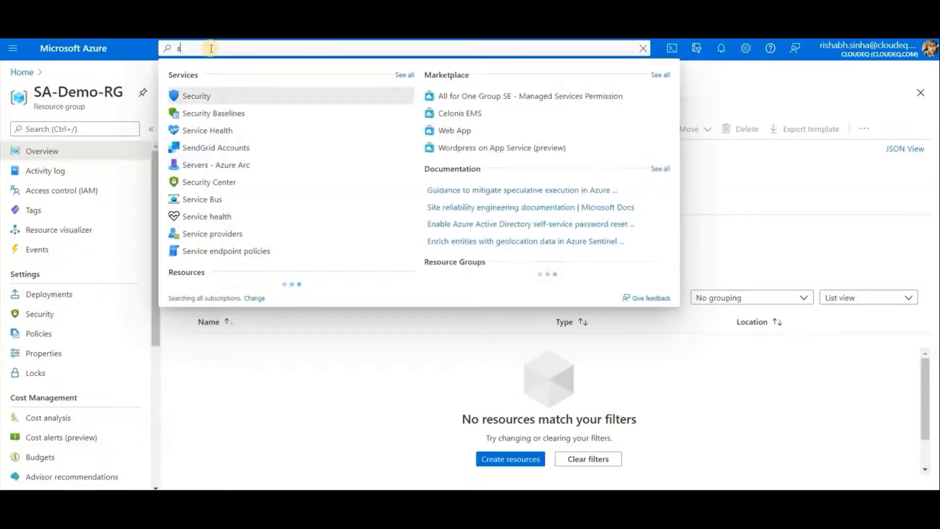
{"action": "key", "text": "BackSpace"}
{"action": "left_click", "coordinate": [288, 346]}
{"action": "type", "text": "stoa"}
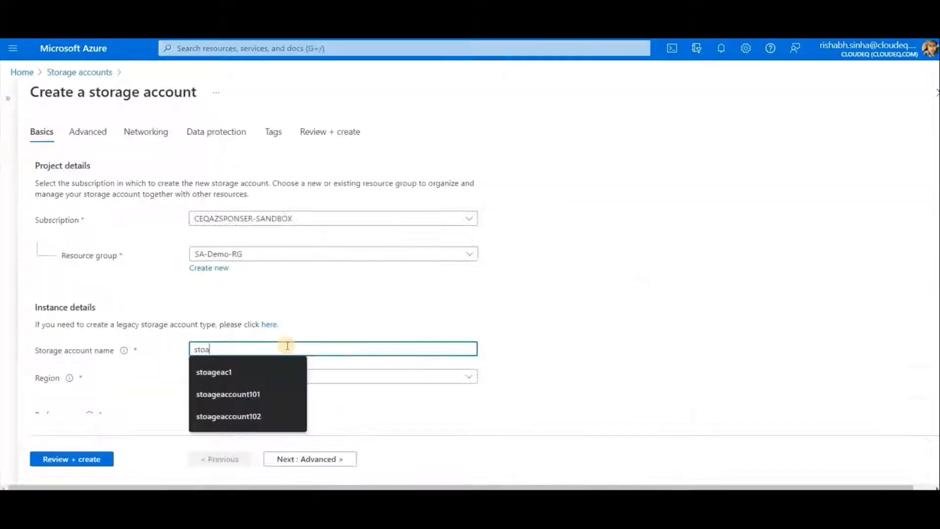
{"action": "type", "text": "gedemo"}
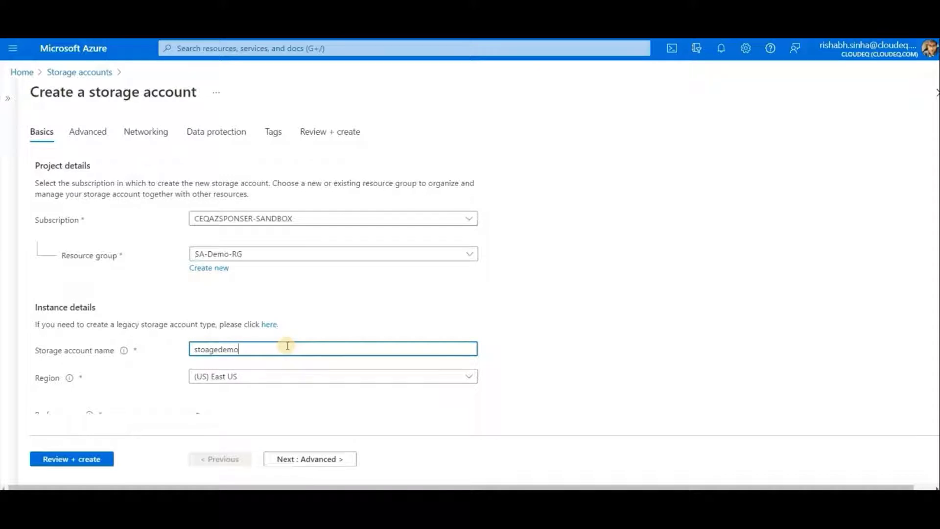
{"action": "type", "text": "10"}
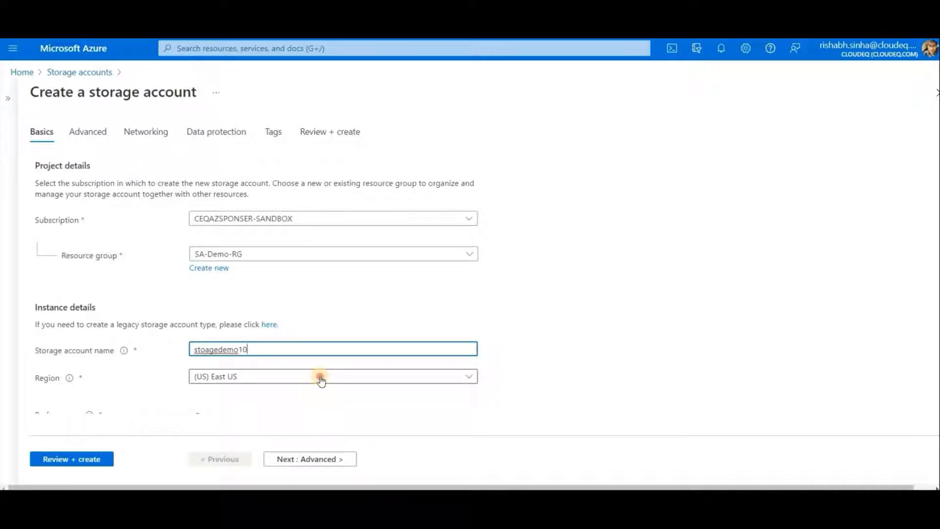
Set the storage account's region to (US) East US 2
{"action": "left_click", "coordinate": [320, 380]}
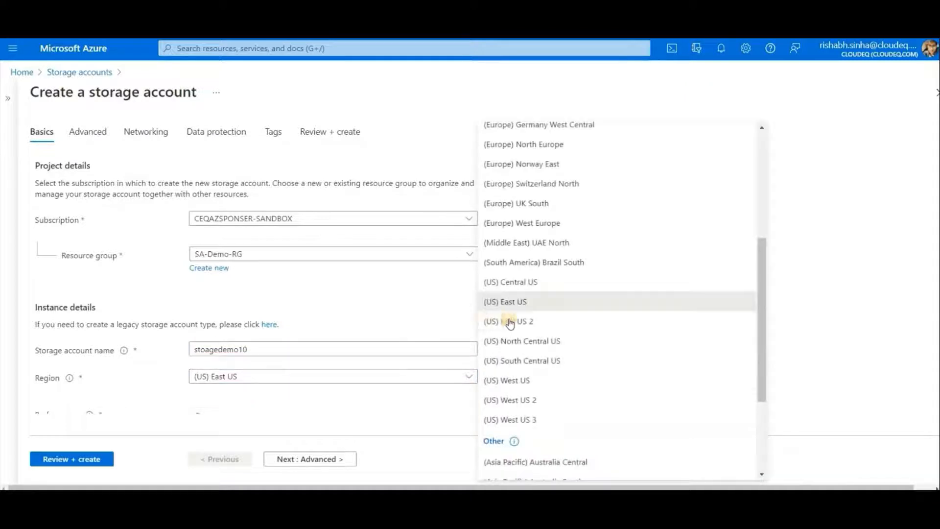
{"action": "left_click", "coordinate": [541, 325]}
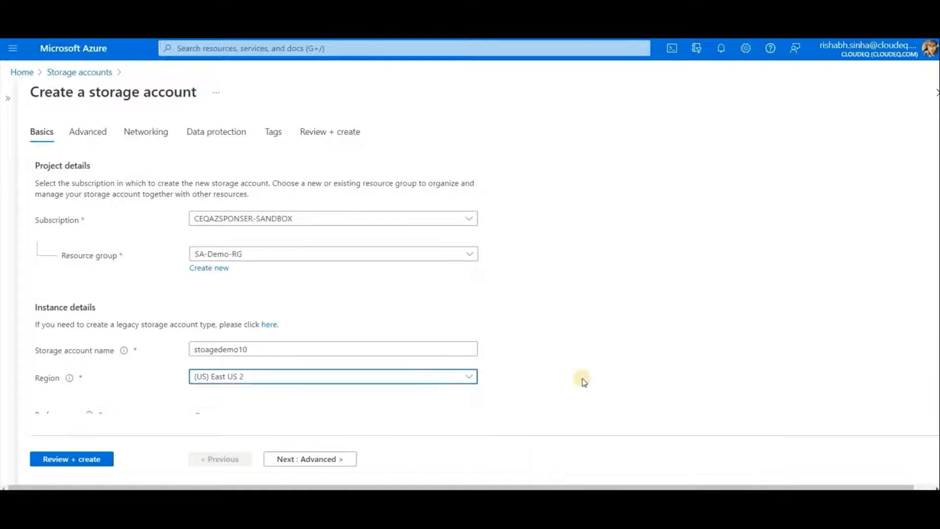
{"action": "scroll", "coordinate": [584, 382], "scroll_direction": "down", "scroll_amount": 3}
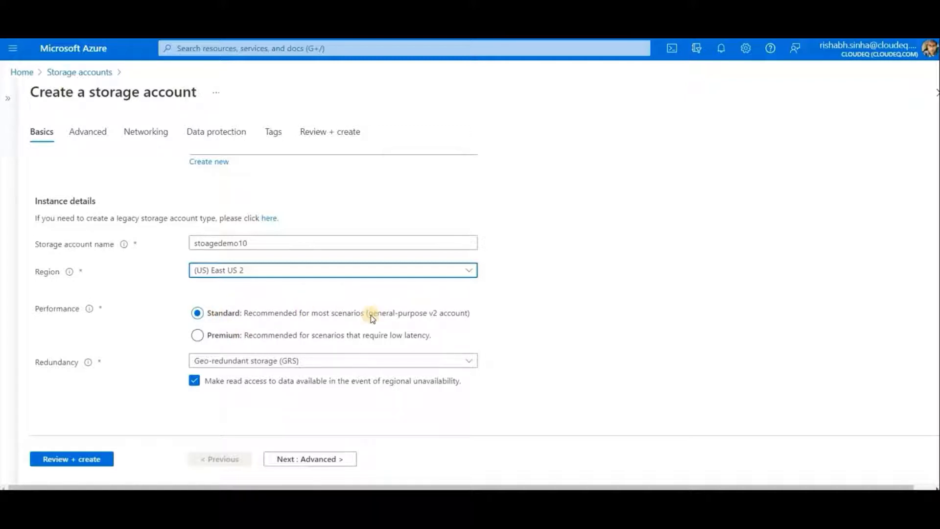
Try Premium performance to view its account types, and return the performance to Standard
{"action": "left_click_drag", "start_coordinate": [370, 315], "coordinate": [451, 315]}
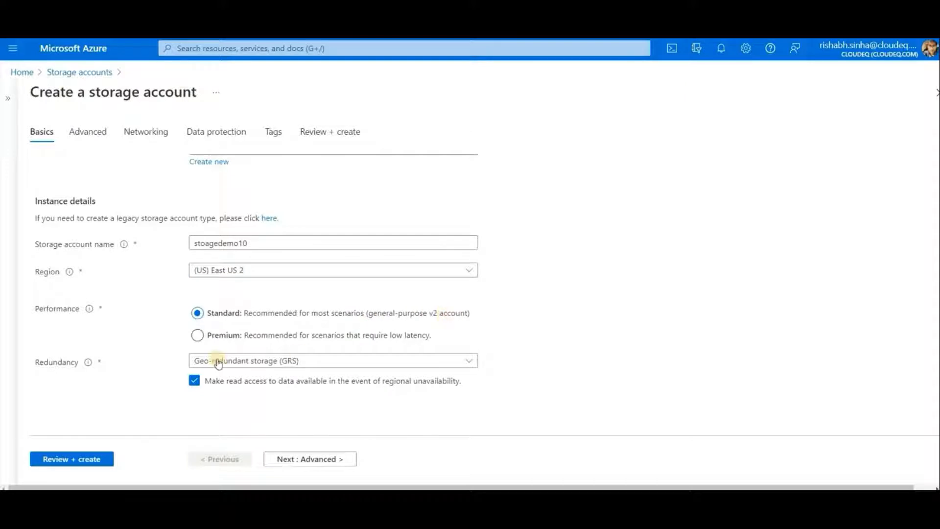
{"action": "left_click", "coordinate": [197, 335]}
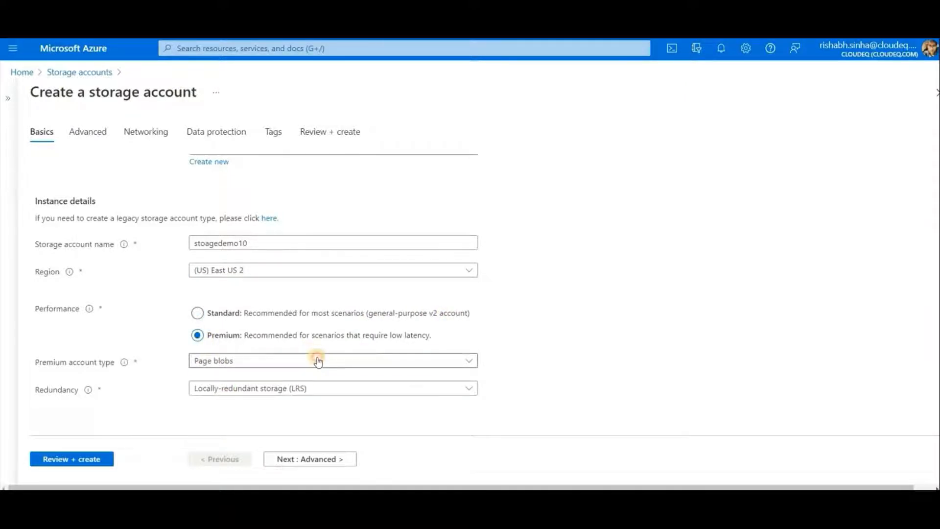
{"action": "left_click", "coordinate": [318, 361]}
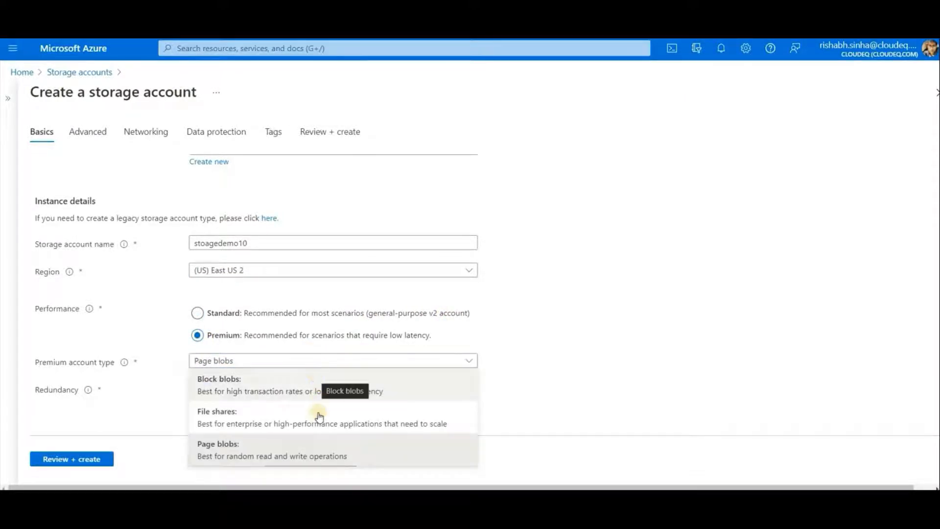
{"action": "left_click", "coordinate": [372, 360]}
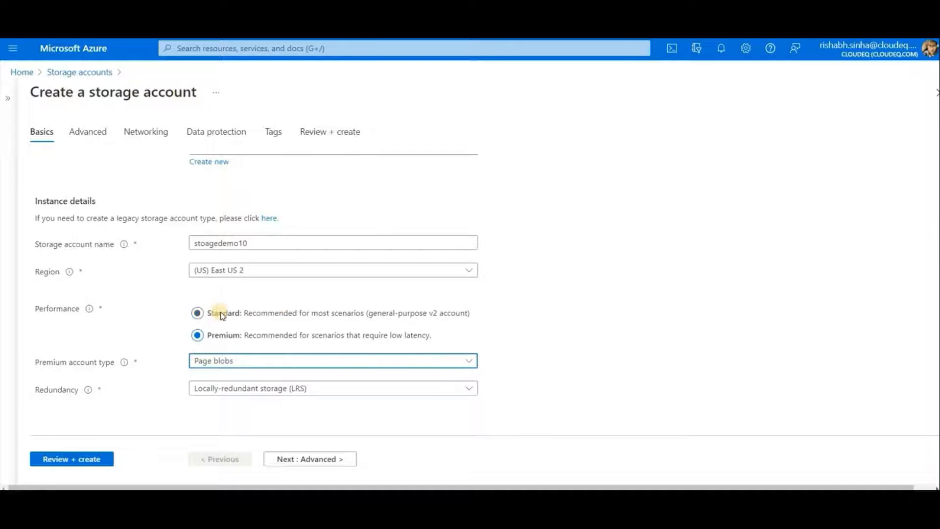
{"action": "left_click", "coordinate": [198, 313]}
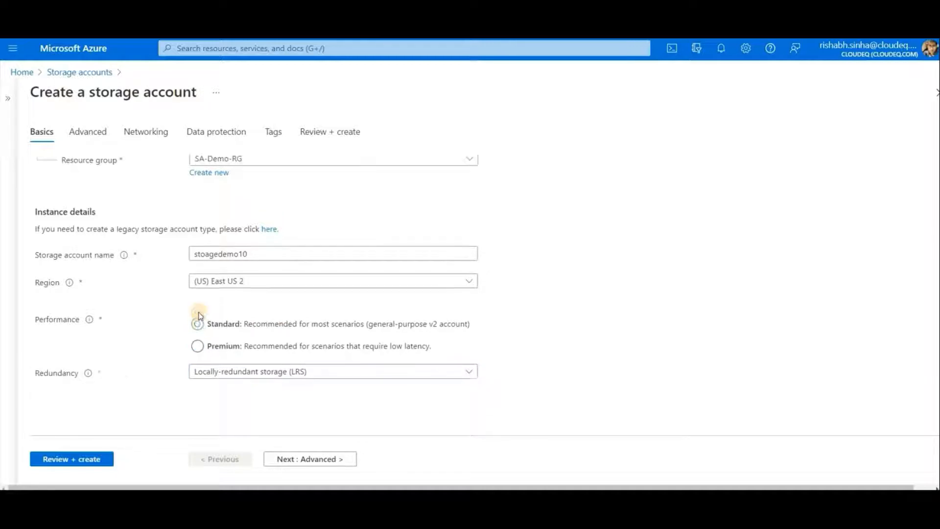
Set the redundancy to Locally-redundant storage (LRS) and continue to the advanced settings
{"action": "left_click", "coordinate": [277, 374]}
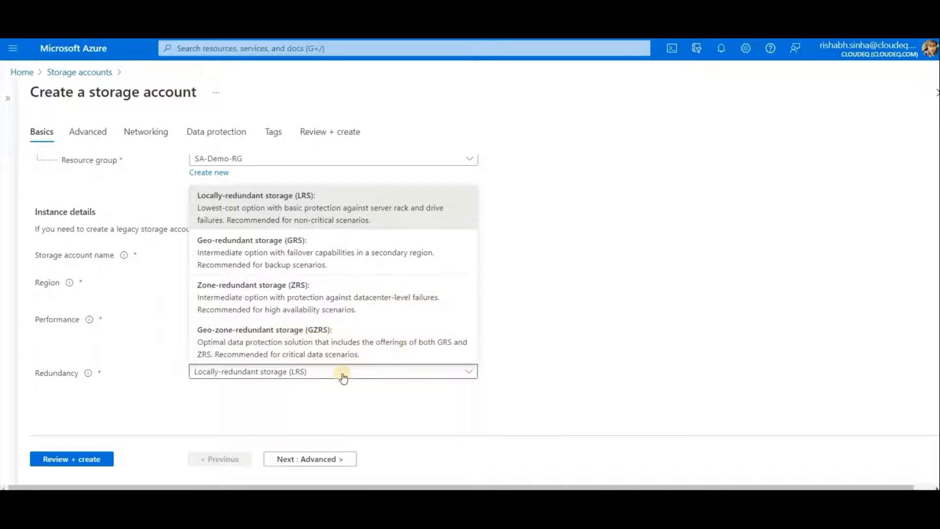
{"action": "left_click", "coordinate": [304, 210]}
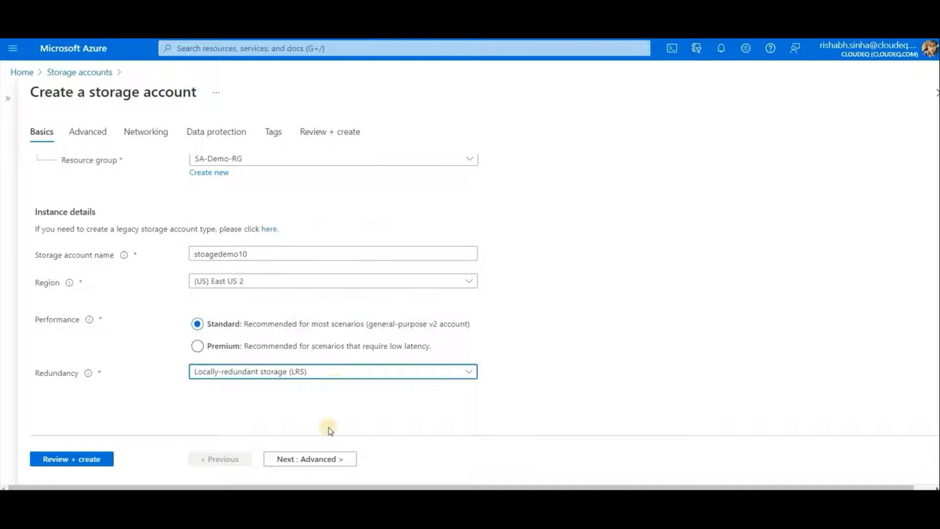
{"action": "left_click", "coordinate": [310, 460]}
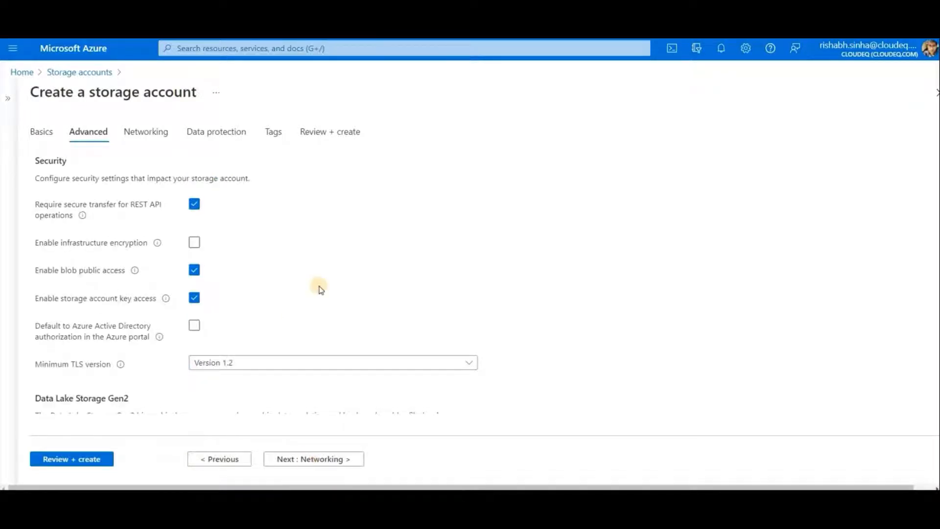
Review the advanced settings, compare the Hot and Cool access tiers, keep Hot selected and continue to the networking settings
{"action": "scroll", "coordinate": [318, 288], "scroll_direction": "down", "scroll_amount": 2}
{"action": "scroll", "coordinate": [318, 288], "scroll_direction": "up", "scroll_amount": 2}
{"action": "scroll", "coordinate": [318, 288], "scroll_direction": "down", "scroll_amount": 5}
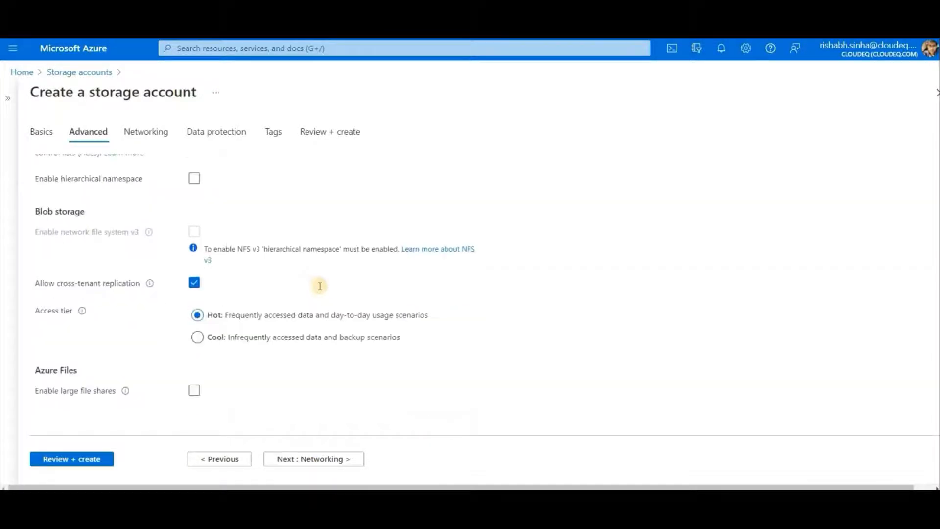
{"action": "scroll", "coordinate": [319, 288], "scroll_direction": "down", "scroll_amount": 1}
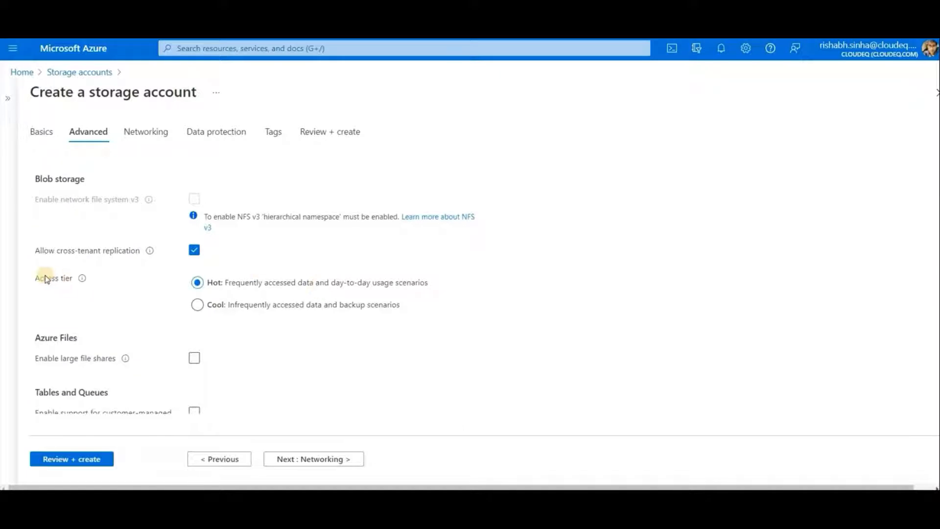
{"action": "left_click_drag", "start_coordinate": [33, 278], "coordinate": [83, 279]}
{"action": "left_click", "coordinate": [133, 303]}
{"action": "left_click", "coordinate": [205, 310]}
{"action": "left_click", "coordinate": [196, 284]}
{"action": "left_click", "coordinate": [200, 306]}
{"action": "left_click", "coordinate": [197, 283]}
{"action": "scroll", "coordinate": [286, 343], "scroll_direction": "down", "scroll_amount": 1}
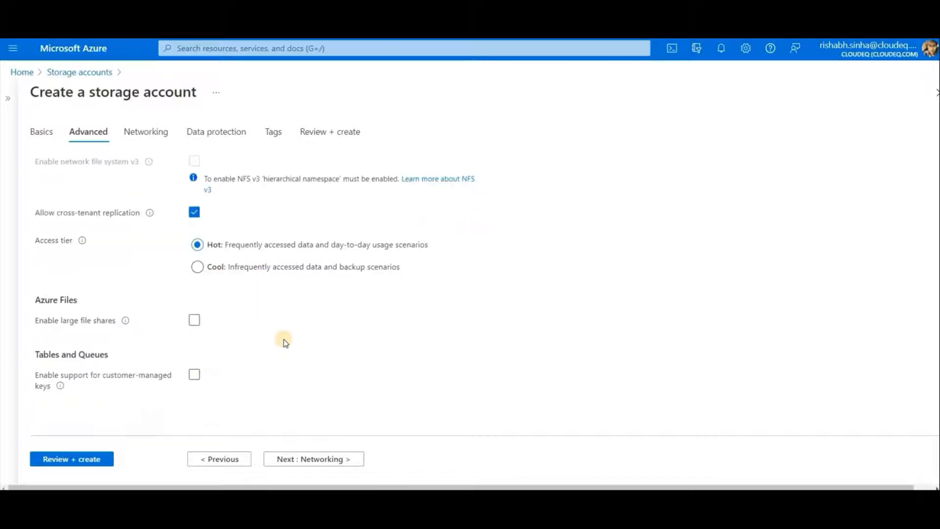
{"action": "left_click", "coordinate": [307, 459]}
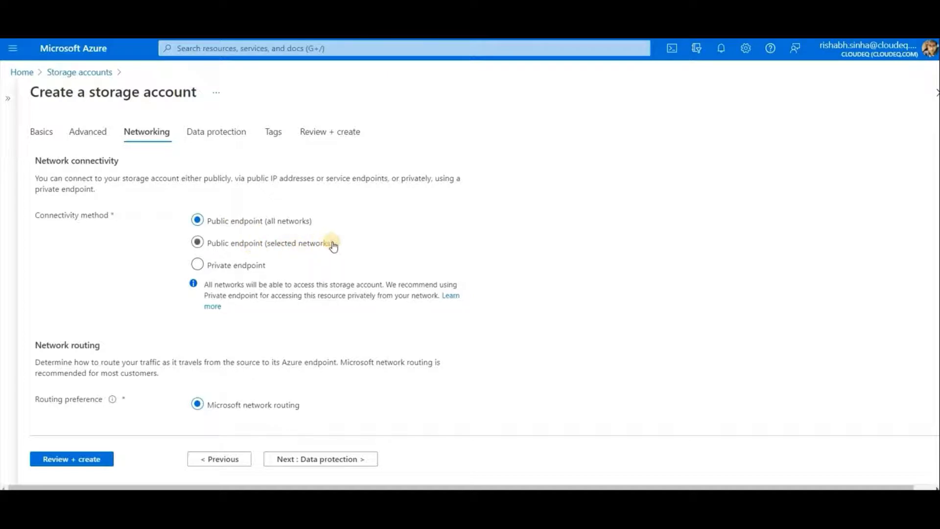
View the selected-networks option, set connectivity back to Public endpoint (all networks) and continue to the data protection settings
{"action": "left_click", "coordinate": [271, 243]}
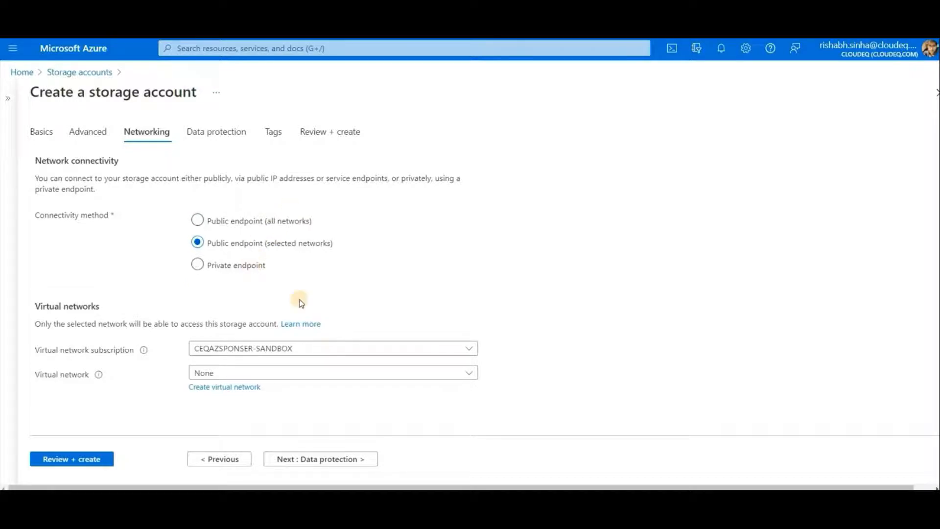
{"action": "left_click", "coordinate": [198, 220]}
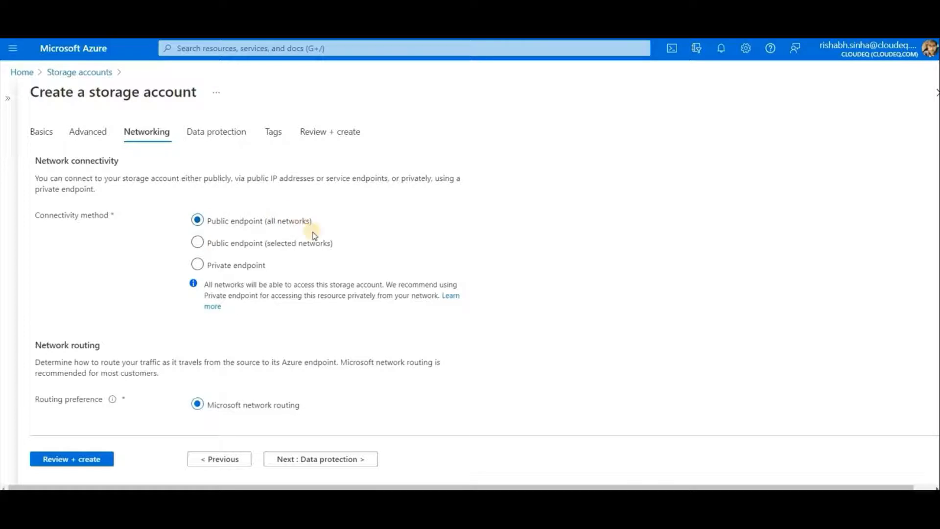
{"action": "scroll", "coordinate": [315, 235], "scroll_direction": "down", "scroll_amount": 1}
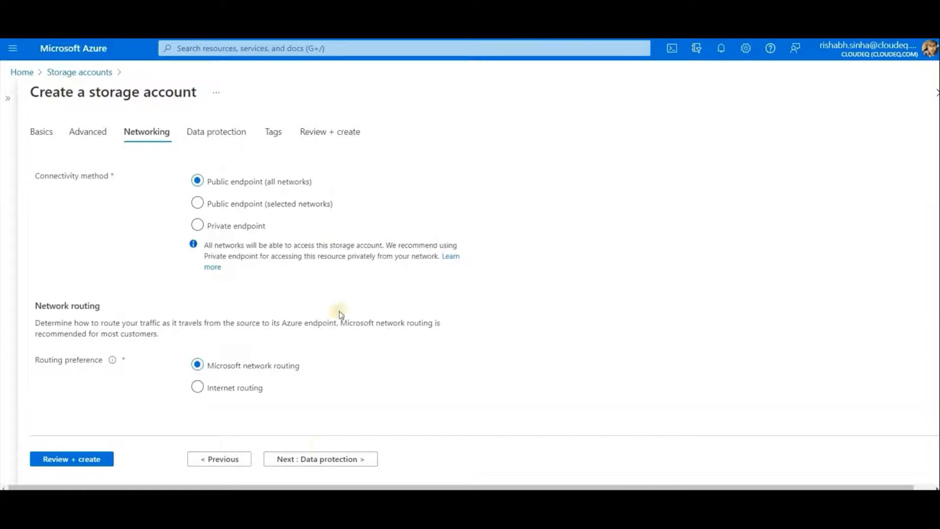
{"action": "left_click", "coordinate": [311, 459]}
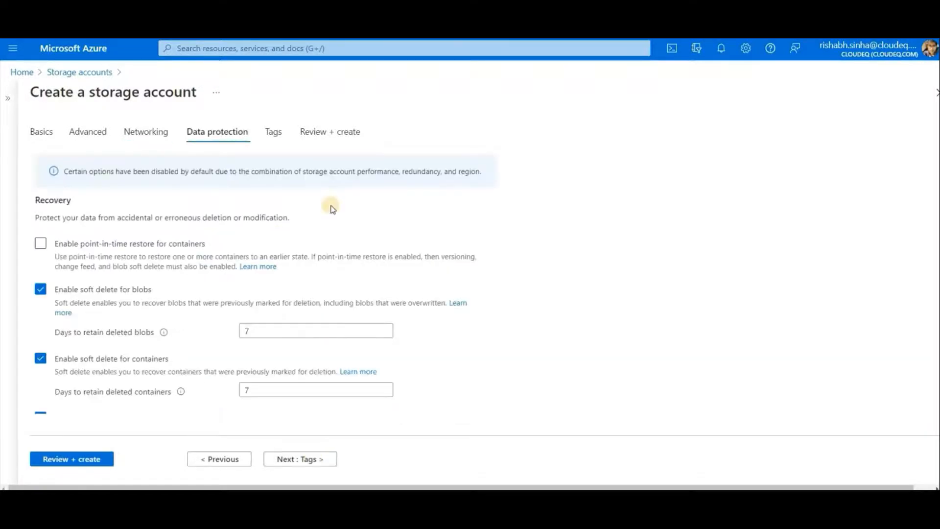
Examine the soft delete options and the retention period for deleted blobs
{"action": "scroll", "coordinate": [332, 209], "scroll_direction": "down", "scroll_amount": 2}
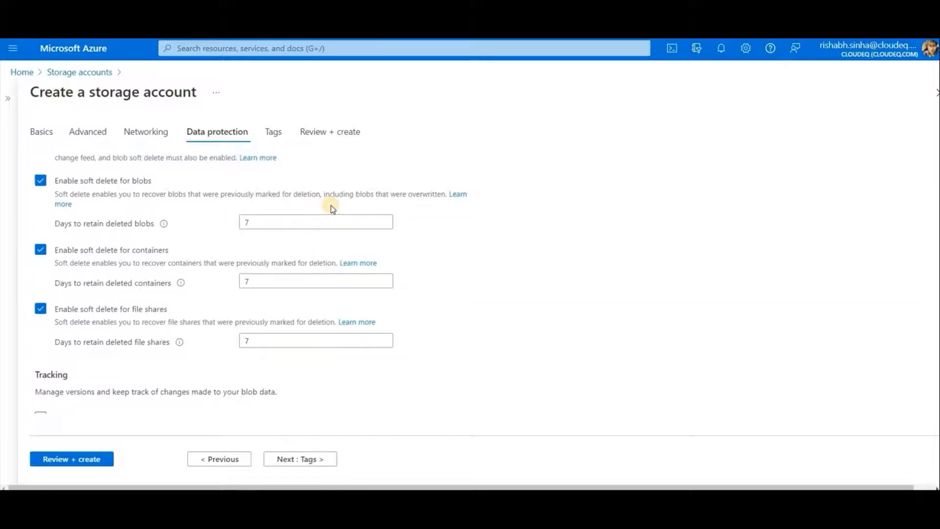
{"action": "scroll", "coordinate": [332, 209], "scroll_direction": "up", "scroll_amount": 1}
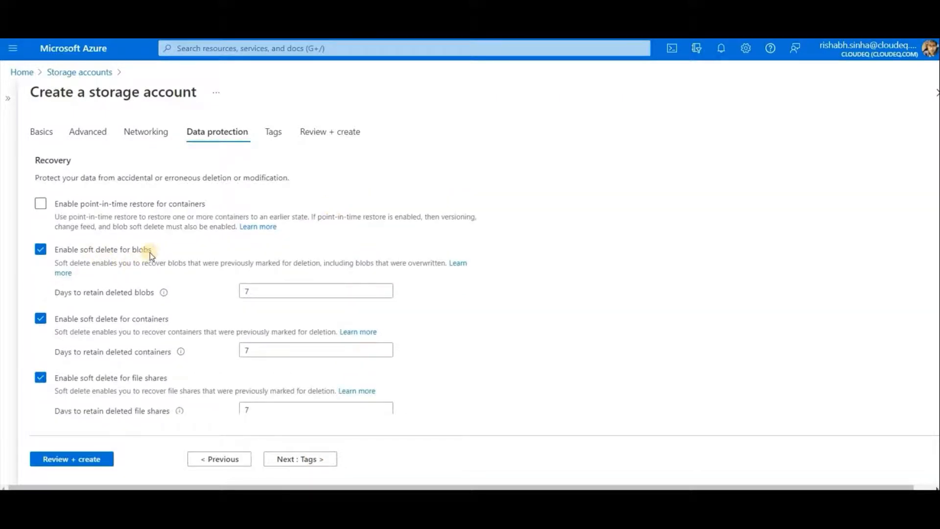
{"action": "left_click_drag", "start_coordinate": [153, 254], "coordinate": [58, 255]}
{"action": "left_click", "coordinate": [163, 252]}
{"action": "left_click_drag", "start_coordinate": [81, 251], "coordinate": [119, 251]}
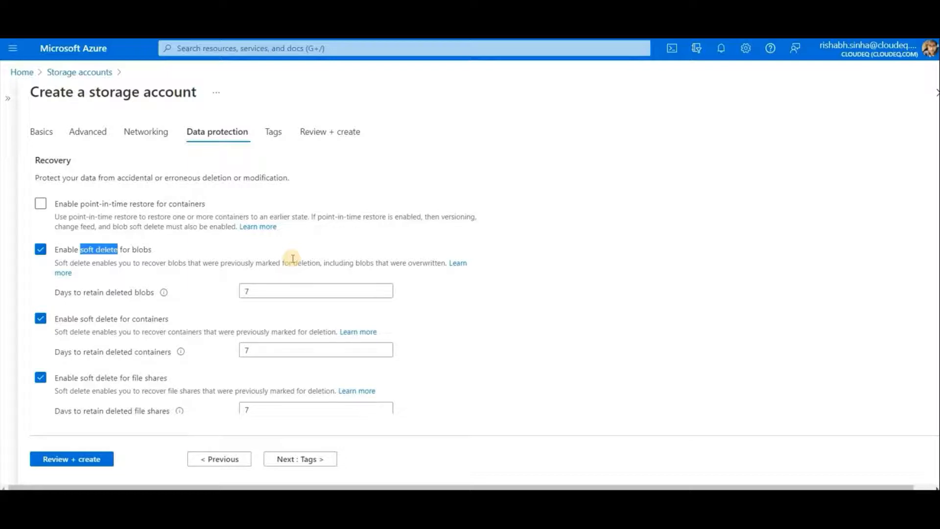
{"action": "left_click", "coordinate": [132, 253]}
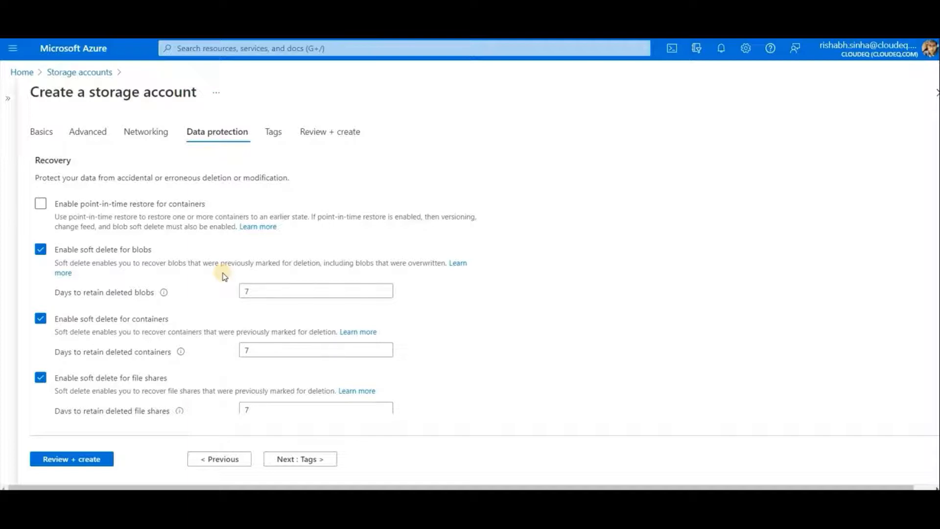
{"action": "left_click_drag", "start_coordinate": [281, 290], "coordinate": [238, 297]}
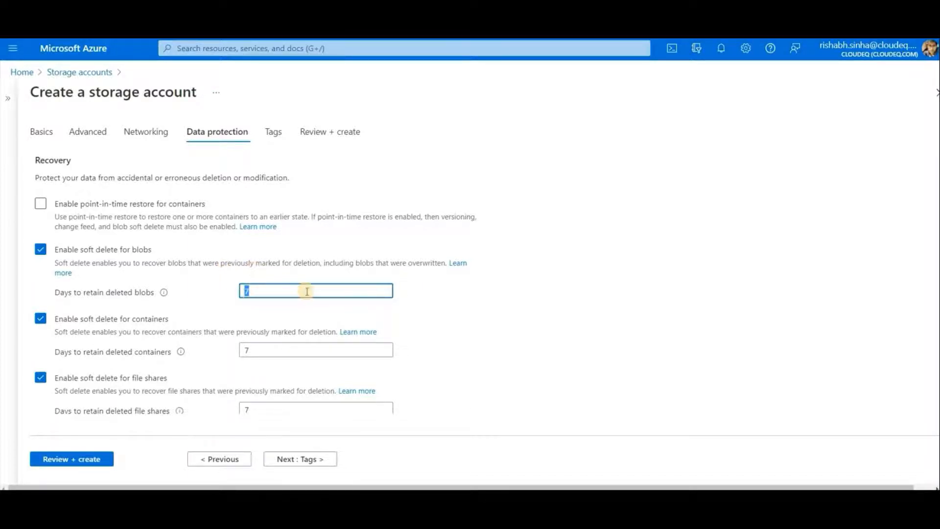
{"action": "left_click", "coordinate": [432, 305]}
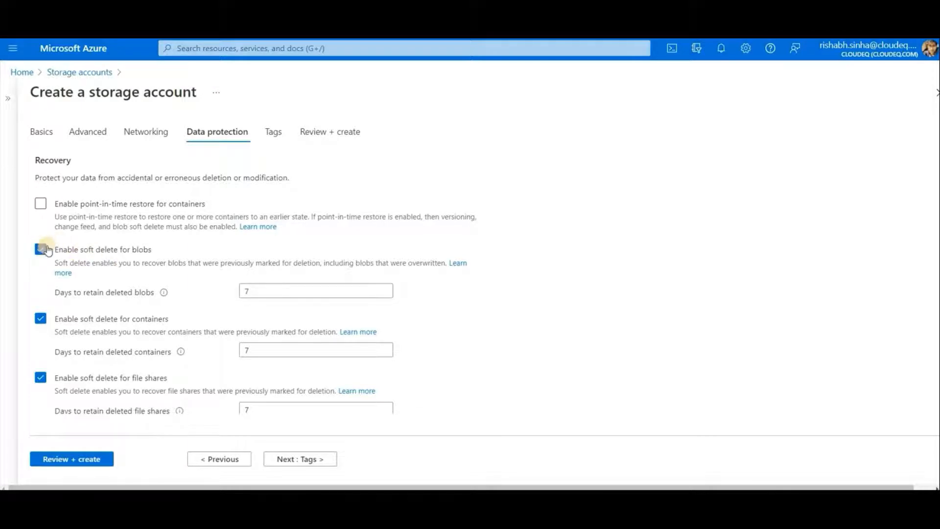
Disable soft delete for blobs, containers and file shares
{"action": "left_click", "coordinate": [41, 249]}
{"action": "left_click", "coordinate": [40, 296]}
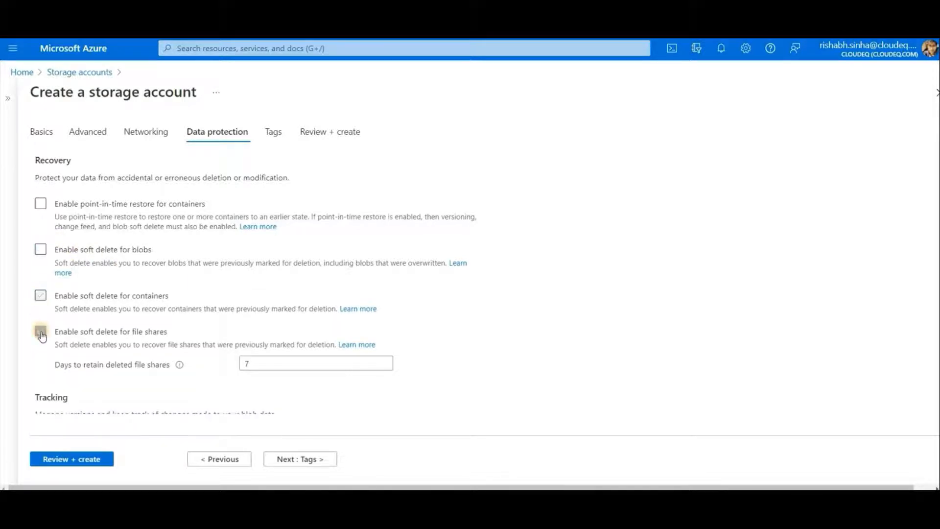
{"action": "left_click", "coordinate": [41, 332]}
{"action": "scroll", "coordinate": [243, 278], "scroll_direction": "down", "scroll_amount": 2}
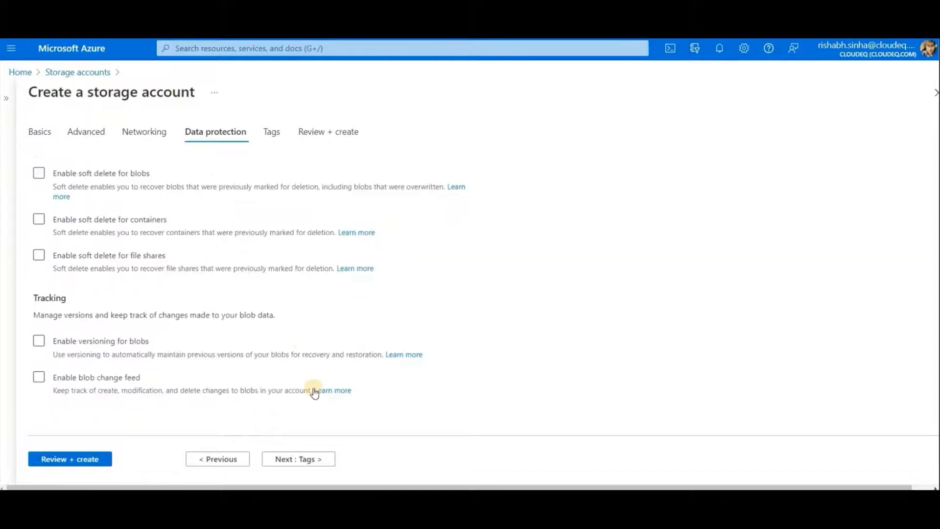
Leave the tags empty and run the final validation of the storage account configuration
{"action": "left_click", "coordinate": [301, 460]}
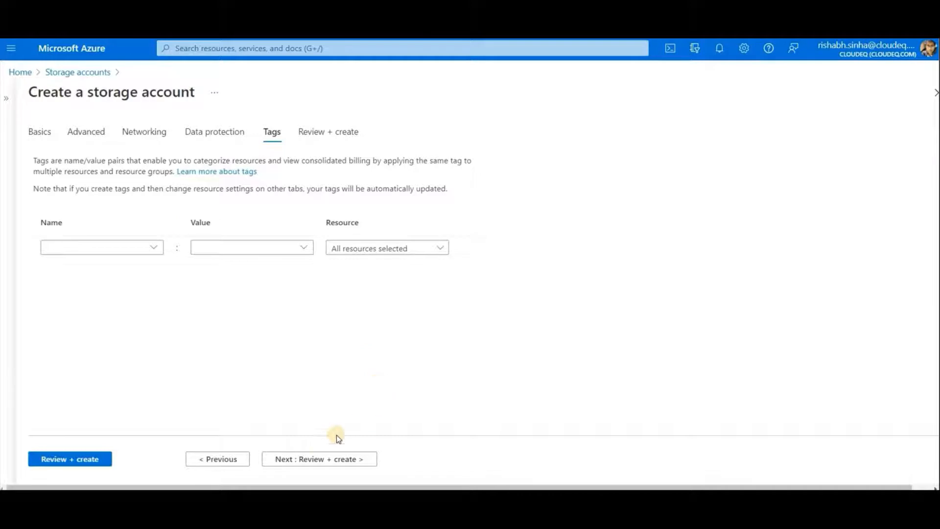
{"action": "left_click", "coordinate": [320, 459]}
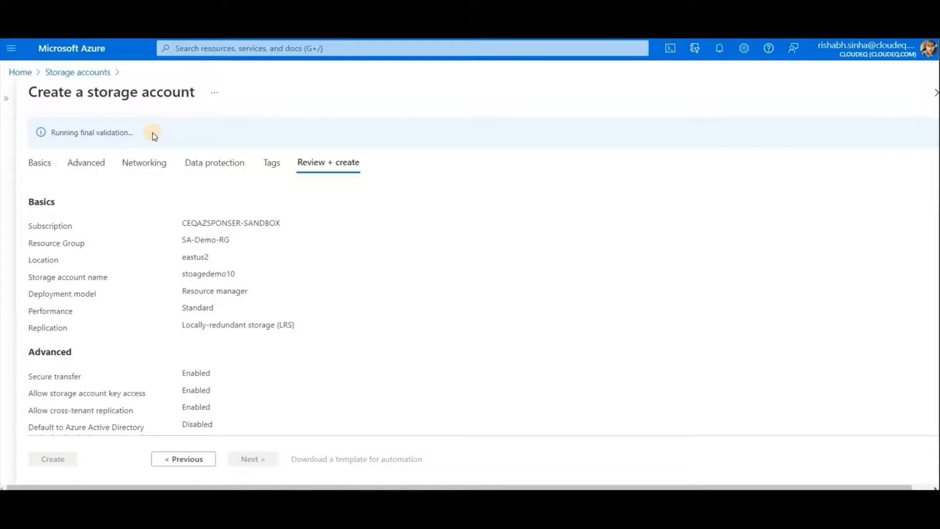
{"action": "left_click", "coordinate": [110, 129]}
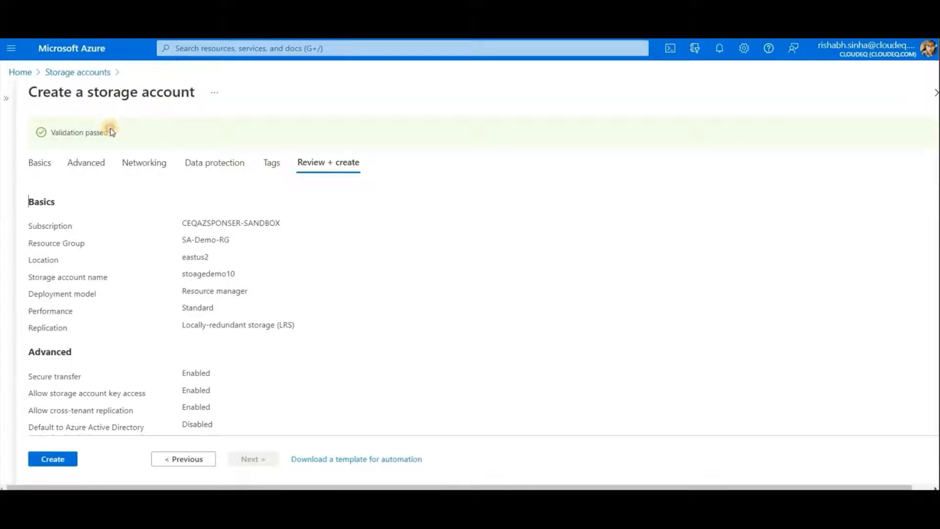
Review the configuration summary, create the storage account and open the deployed stoagedemo10 resource
{"action": "left_click_drag", "start_coordinate": [49, 133], "coordinate": [109, 133]}
{"action": "scroll", "coordinate": [137, 233], "scroll_direction": "down", "scroll_amount": 3}
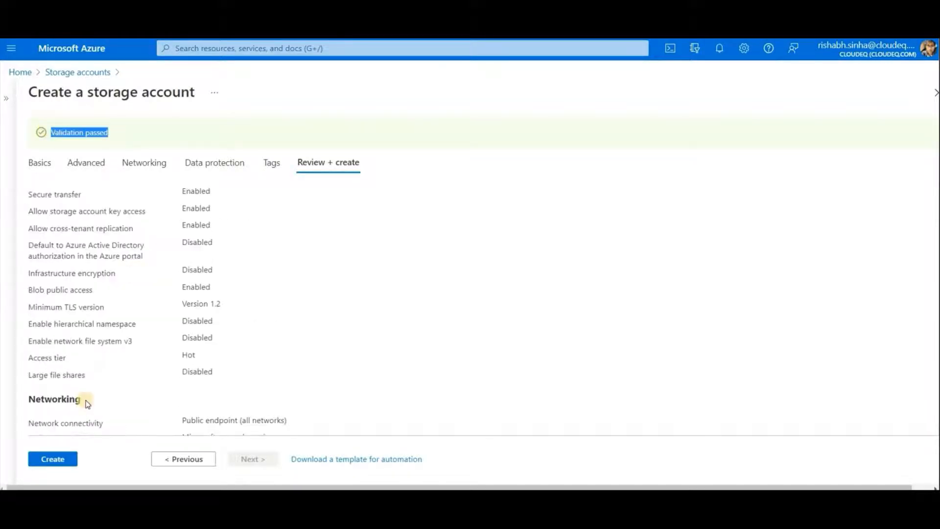
{"action": "left_click", "coordinate": [46, 460]}
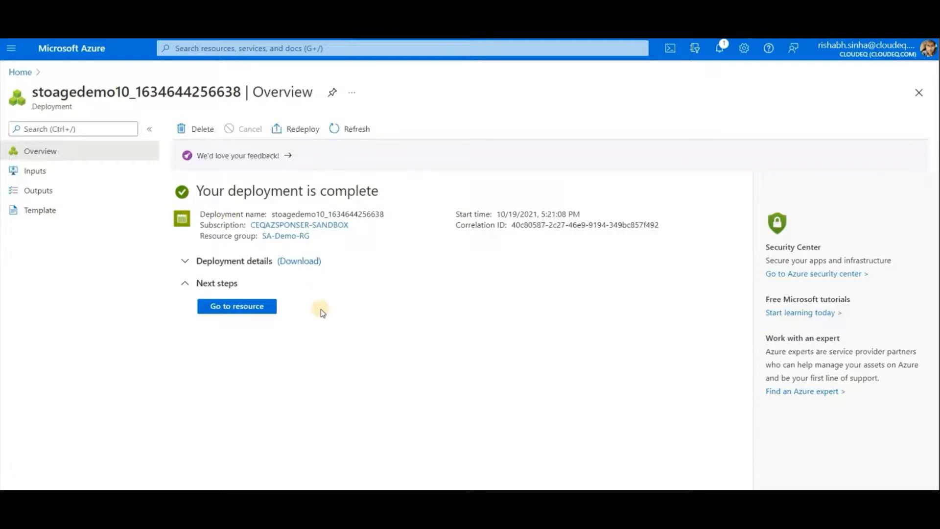
{"action": "left_click", "coordinate": [236, 307]}
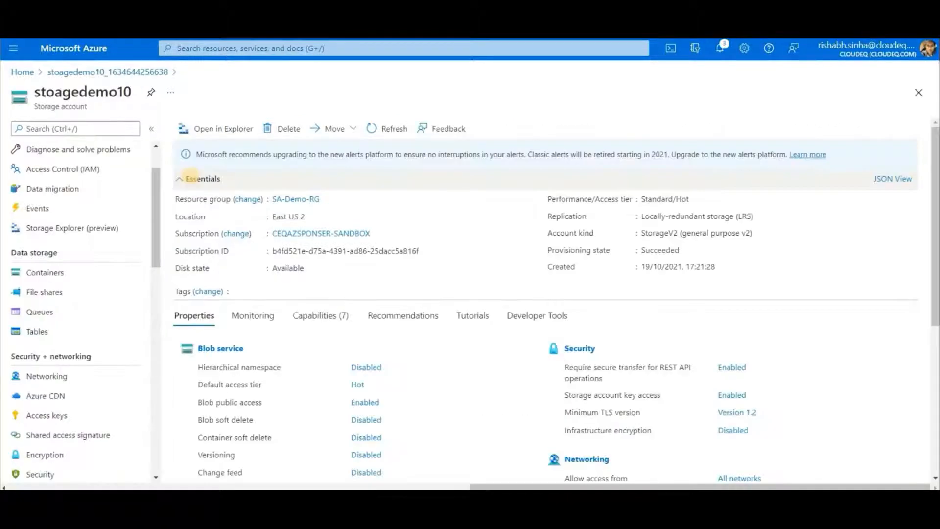
{"action": "mouse_move", "coordinate": [406, 251]}
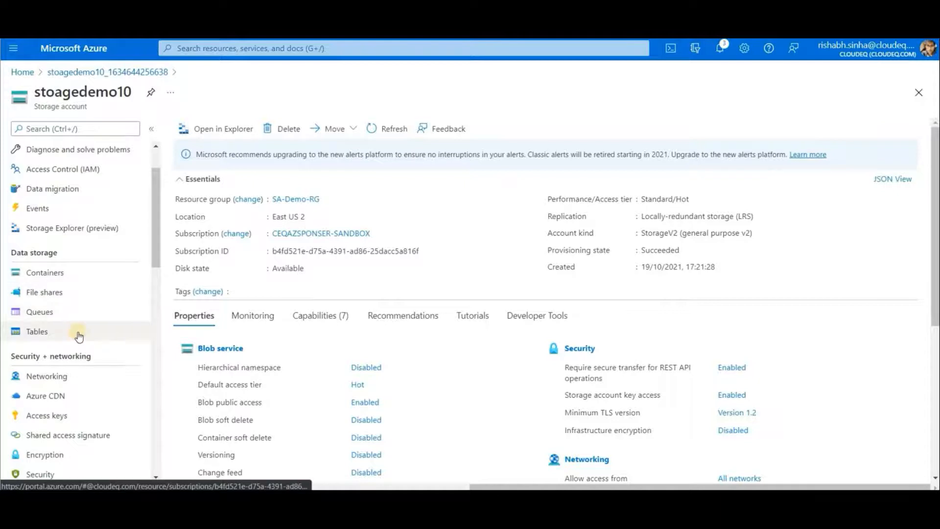
Create a container named containe1 in the stoagedemo10 storage account
{"action": "left_click", "coordinate": [64, 277]}
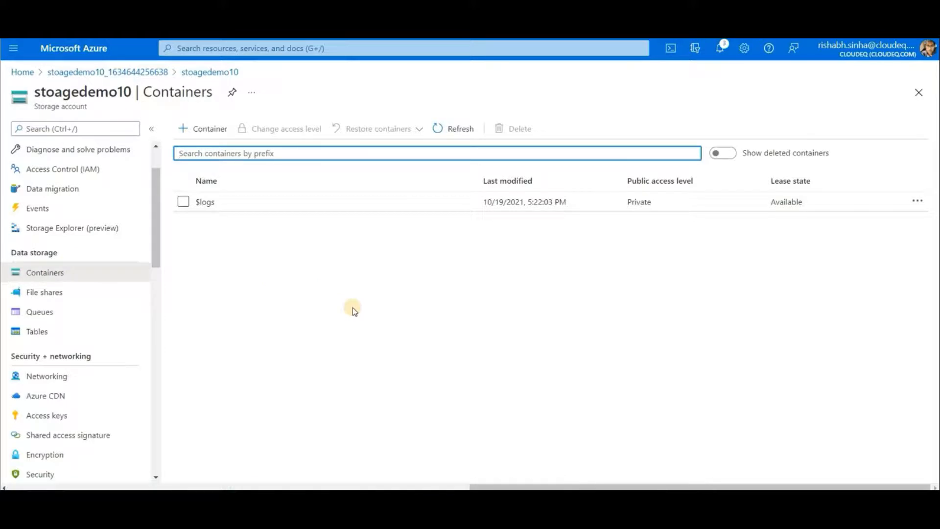
{"action": "left_click", "coordinate": [192, 131]}
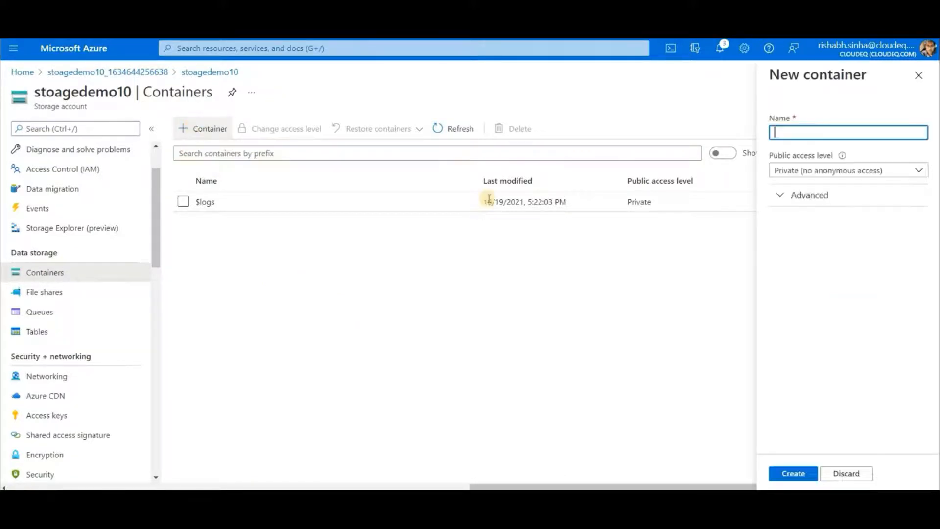
{"action": "type", "text": "co"}
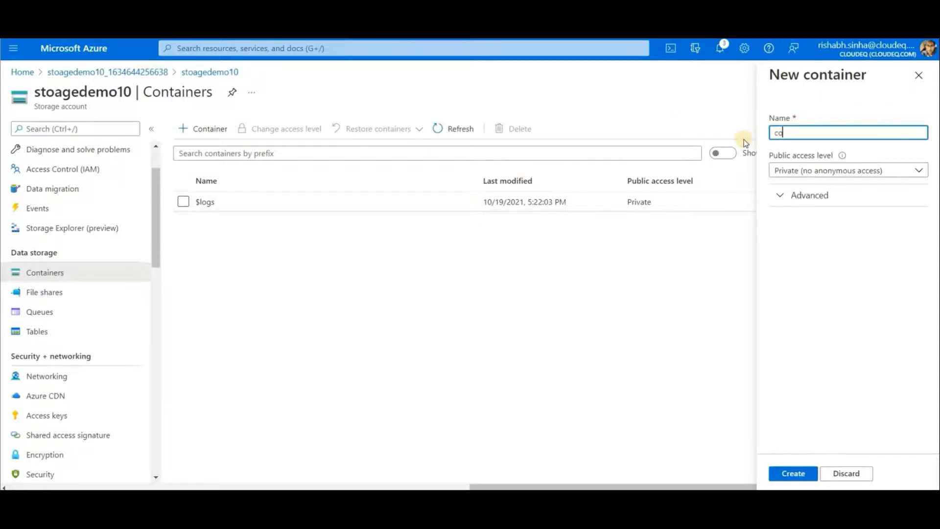
{"action": "type", "text": "ntaine"}
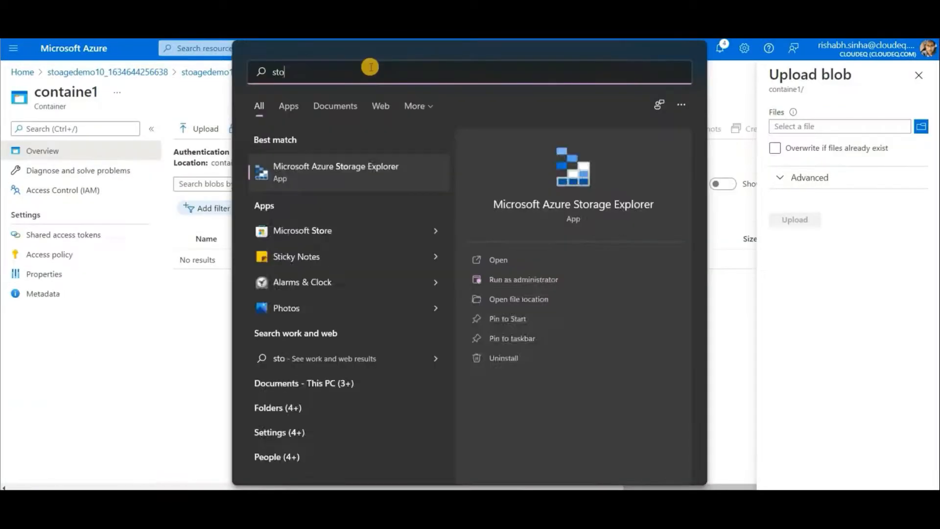
Launch the Microsoft Azure Storage Explorer desktop app and dismiss its feedback survey request
{"action": "type", "text": "a"}
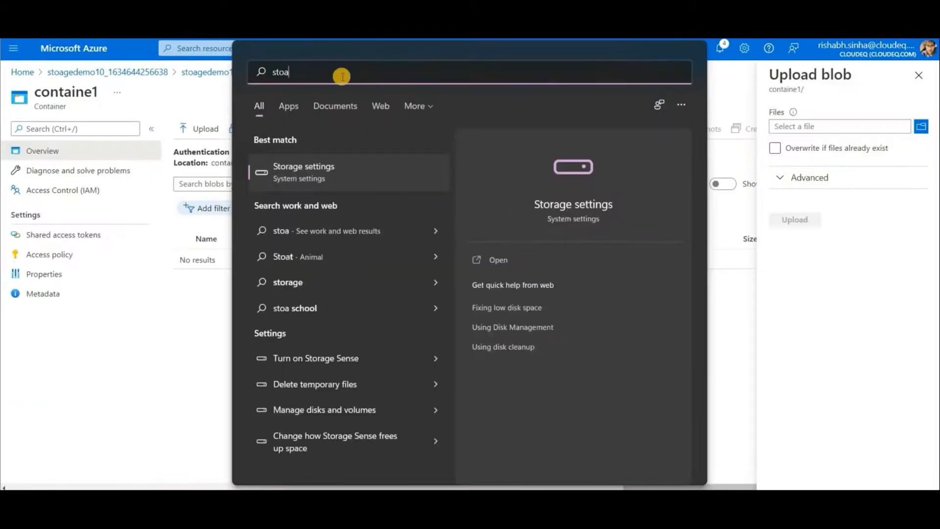
{"action": "key", "text": "BackSpace"}
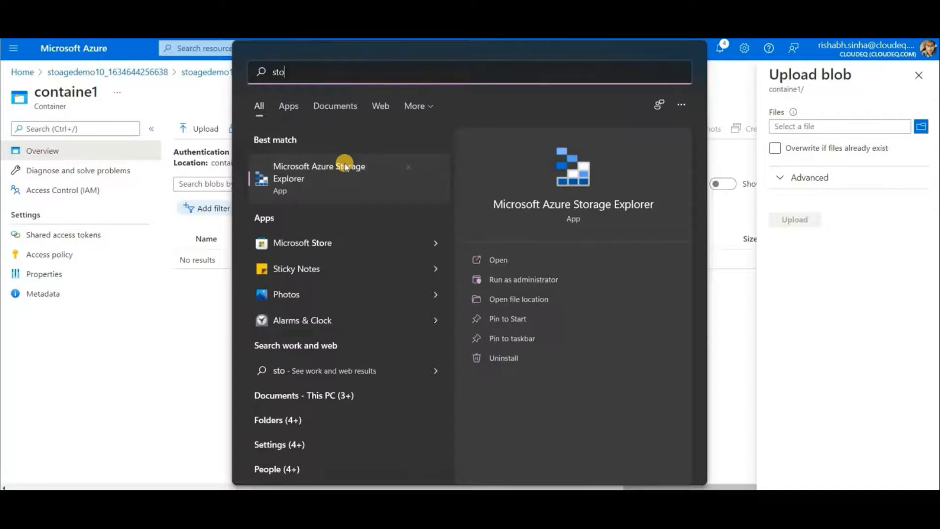
{"action": "left_click", "coordinate": [306, 168]}
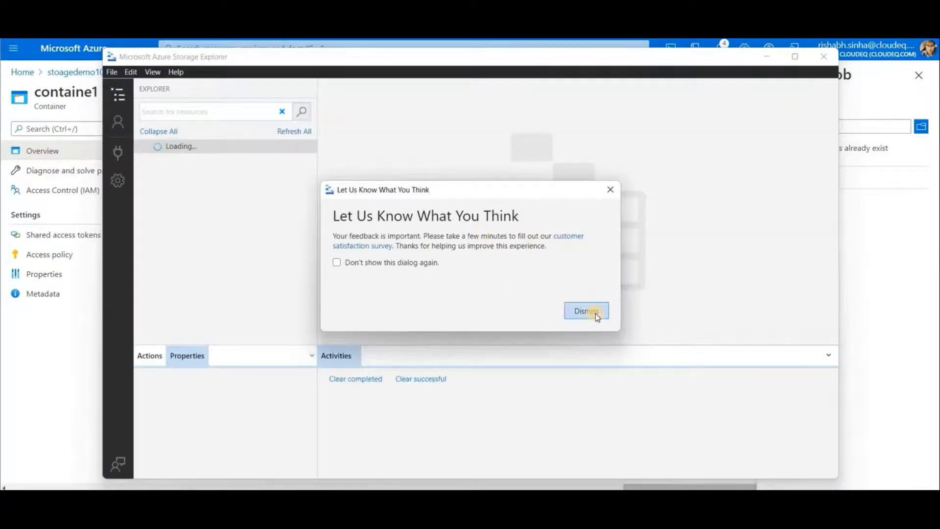
{"action": "left_click", "coordinate": [596, 313]}
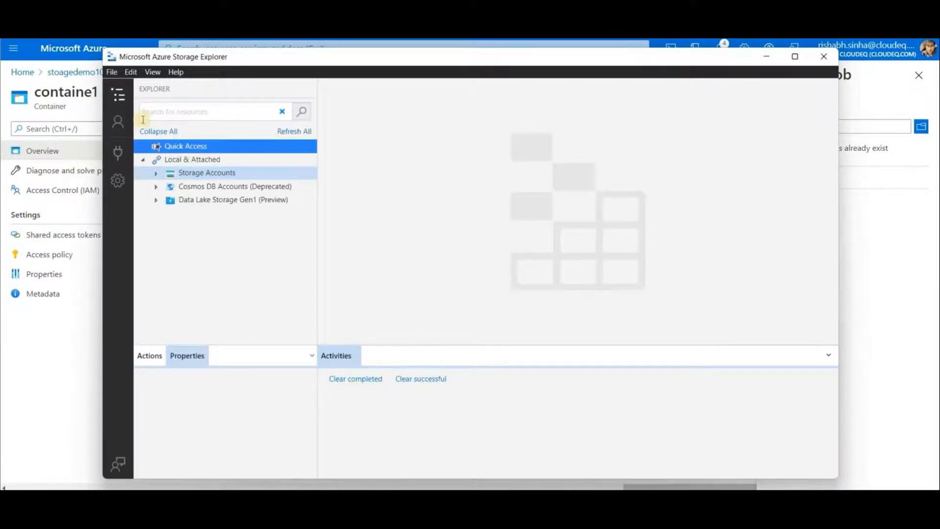
Add an account for subscription access in the Azure environment, sign in with the signed-in work account and return to Storage Explorer
{"action": "left_click", "coordinate": [116, 127]}
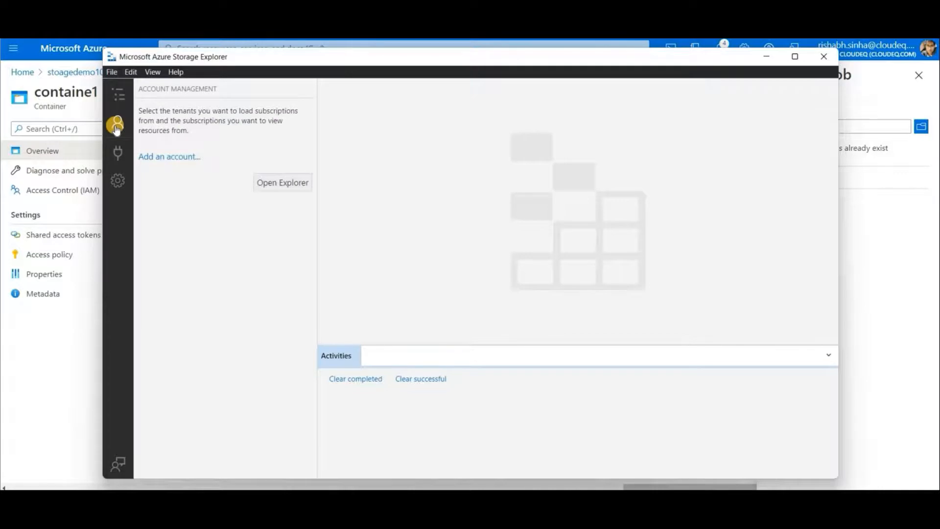
{"action": "left_click", "coordinate": [174, 157]}
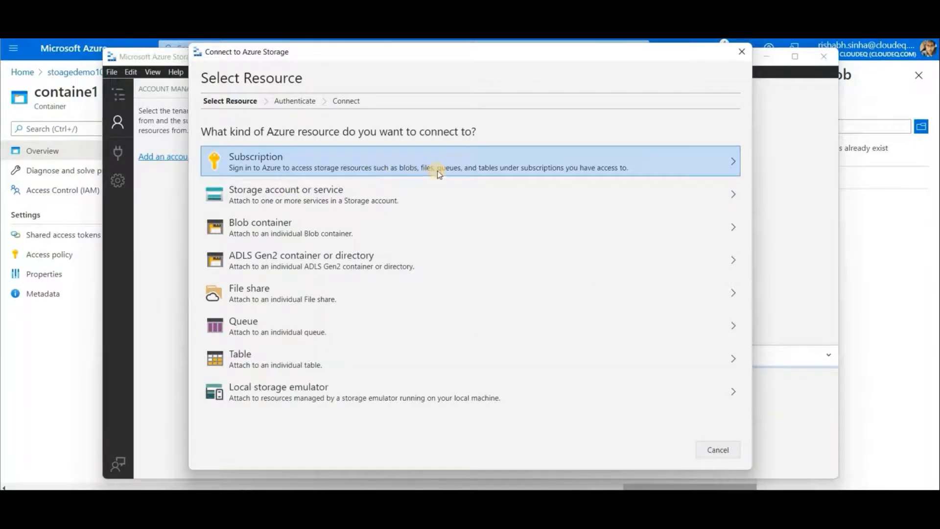
{"action": "left_click", "coordinate": [456, 167]}
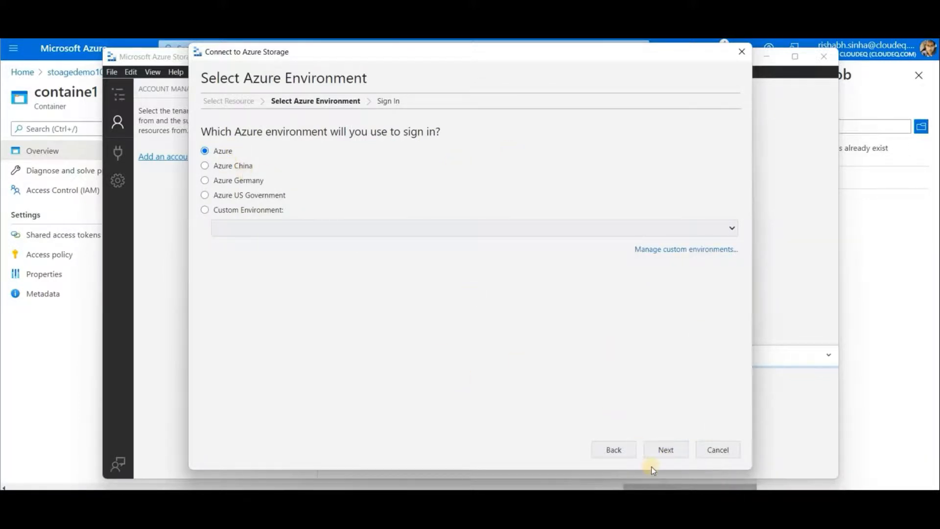
{"action": "left_click", "coordinate": [665, 450]}
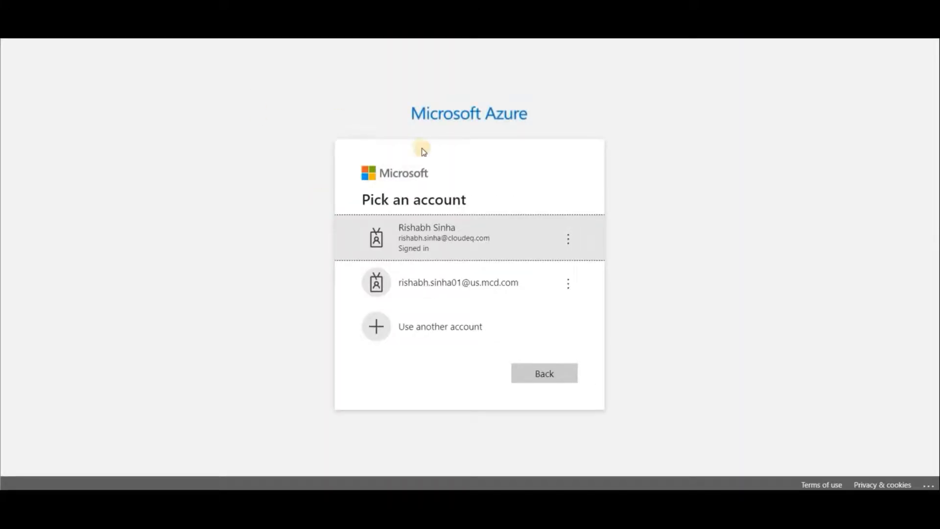
{"action": "left_click", "coordinate": [416, 242]}
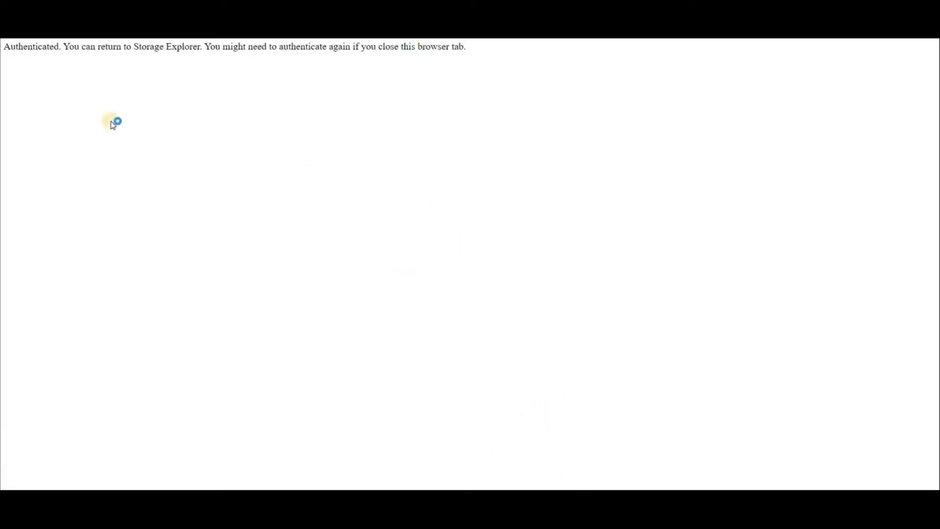
{"action": "left_click_drag", "start_coordinate": [4, 46], "coordinate": [15, 47]}
{"action": "left_click_drag", "start_coordinate": [221, 72], "coordinate": [598, 453]}
{"action": "mouse_move", "coordinate": [605, 509]}
{"action": "left_click", "coordinate": [604, 448]}
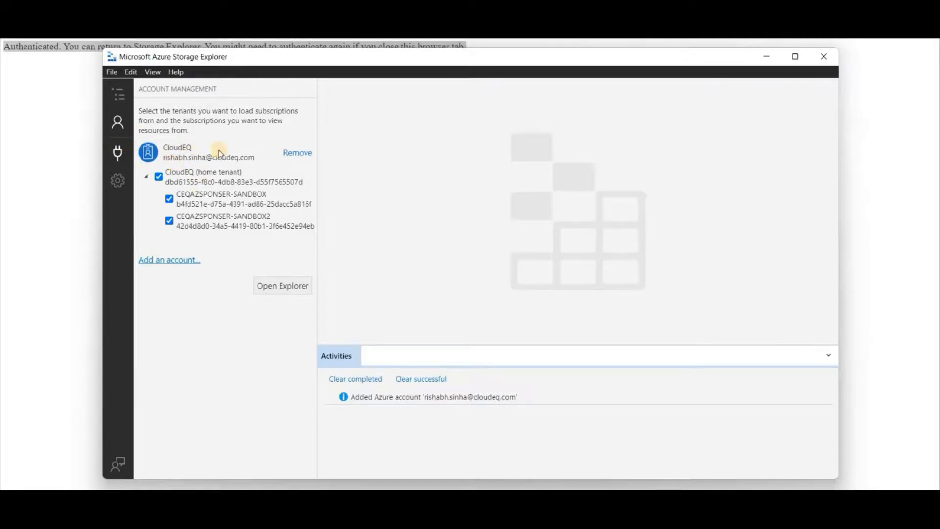
Browse the resource tree and examine the storage accounts under the CEQAZSPONSER-SANDBOX subscription
{"action": "left_click", "coordinate": [117, 128]}
{"action": "left_click", "coordinate": [118, 128]}
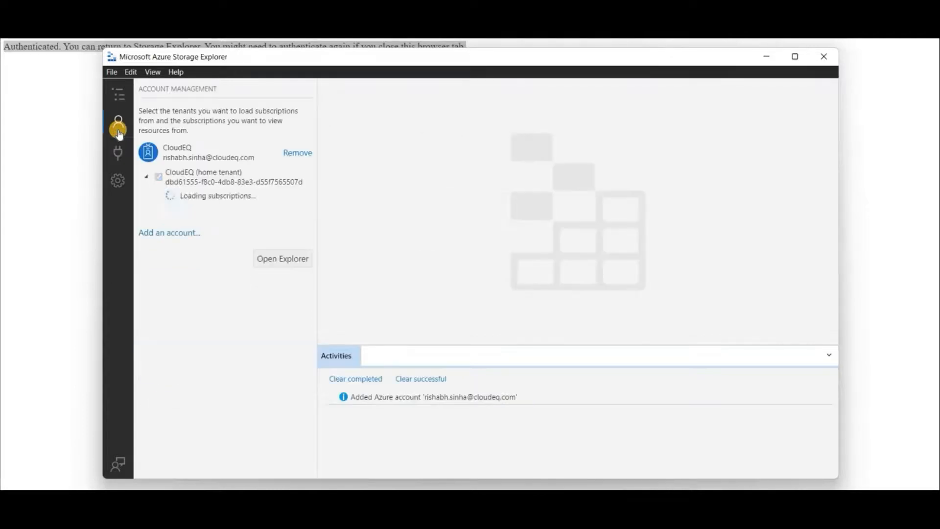
{"action": "left_click", "coordinate": [118, 93]}
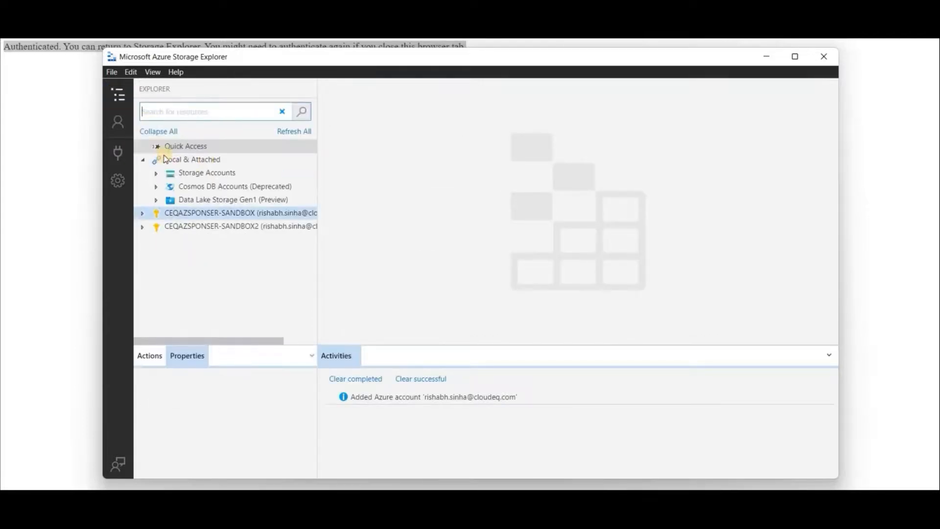
{"action": "left_click", "coordinate": [148, 164]}
{"action": "left_click", "coordinate": [142, 162]}
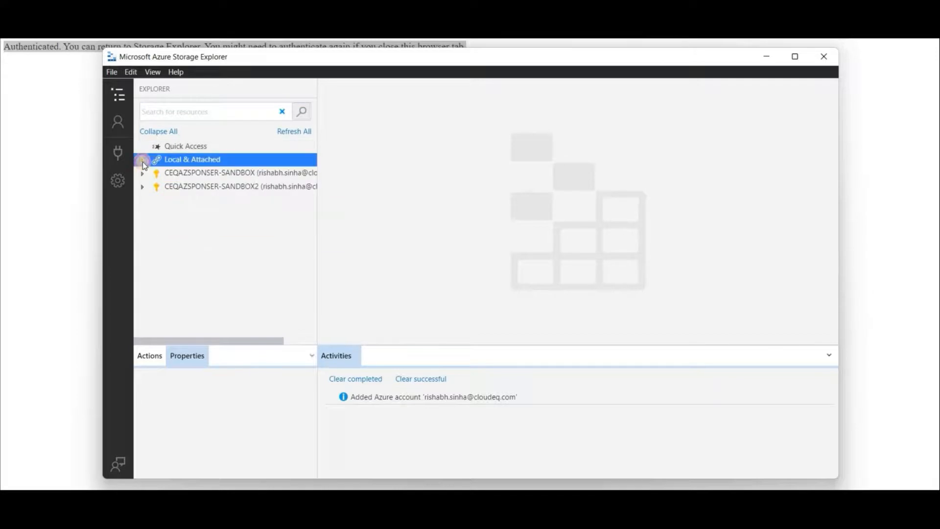
{"action": "left_click", "coordinate": [142, 162]}
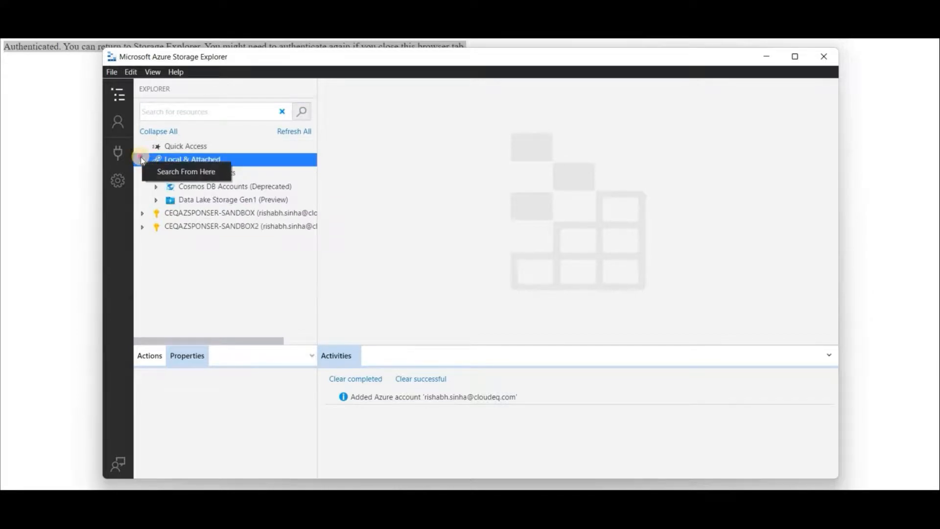
{"action": "left_click", "coordinate": [142, 162]}
{"action": "left_click", "coordinate": [140, 175]}
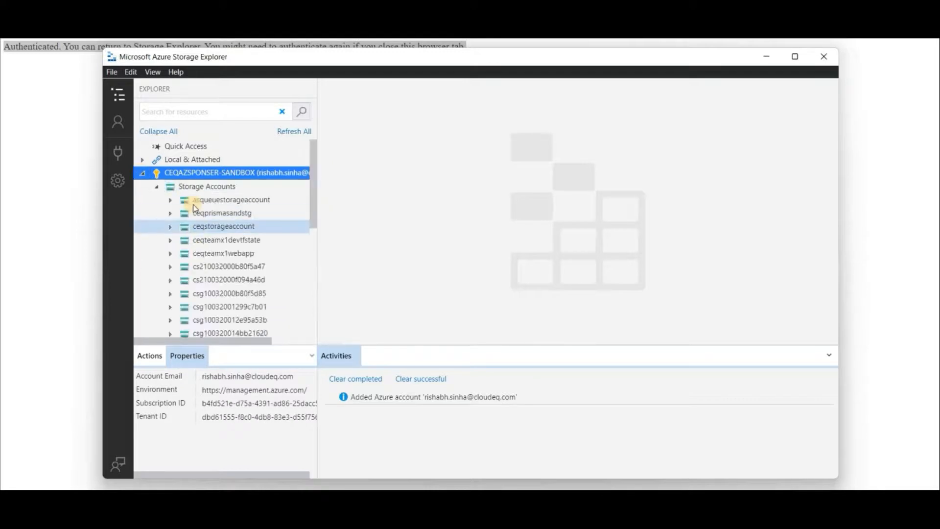
{"action": "scroll", "coordinate": [225, 250], "scroll_direction": "down", "scroll_amount": 5}
{"action": "scroll", "coordinate": [224, 252], "scroll_direction": "up", "scroll_amount": 6}
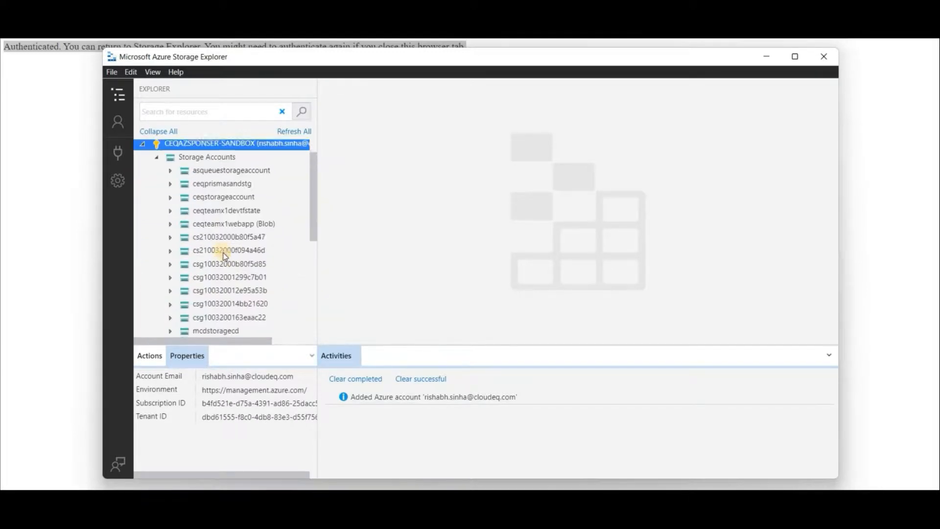
{"action": "left_click", "coordinate": [142, 174]}
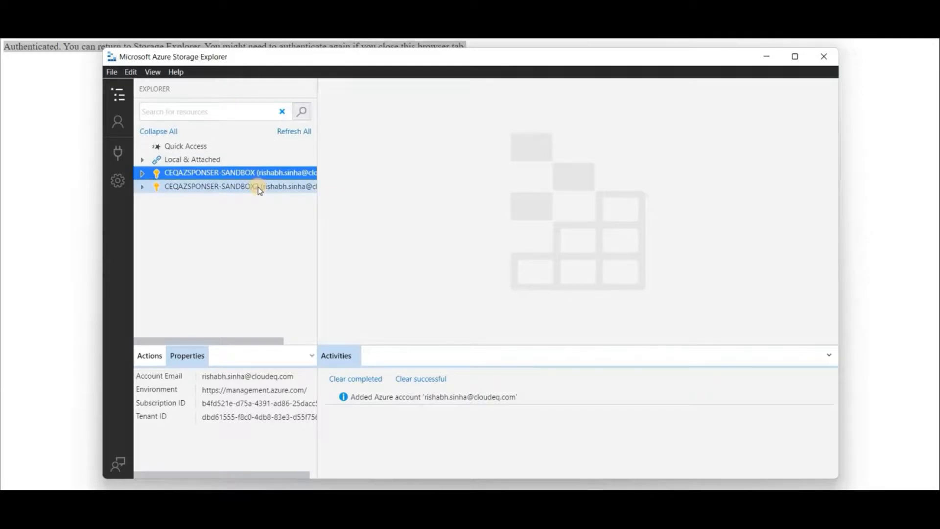
Remove the connected CloudEQ user account from Storage Explorer and confirm the removal
{"action": "left_click", "coordinate": [115, 121]}
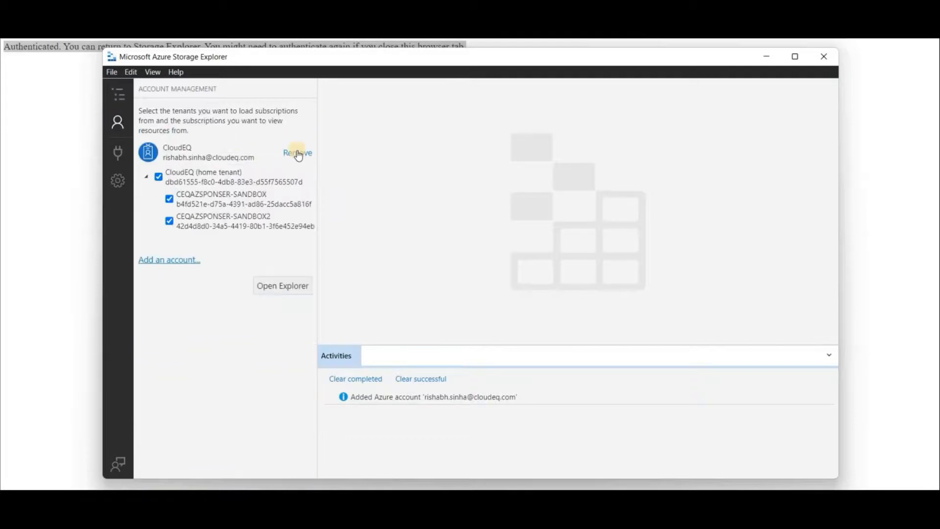
{"action": "left_click", "coordinate": [298, 155]}
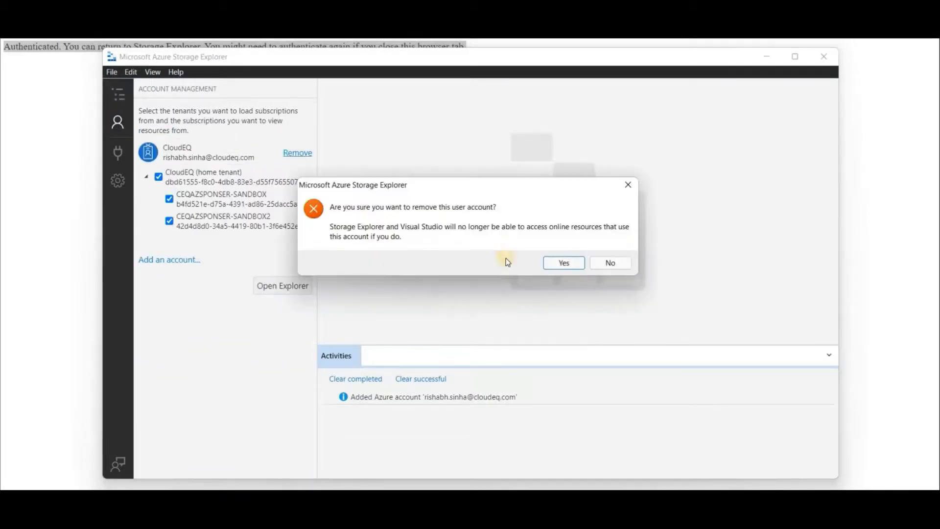
{"action": "left_click", "coordinate": [567, 263]}
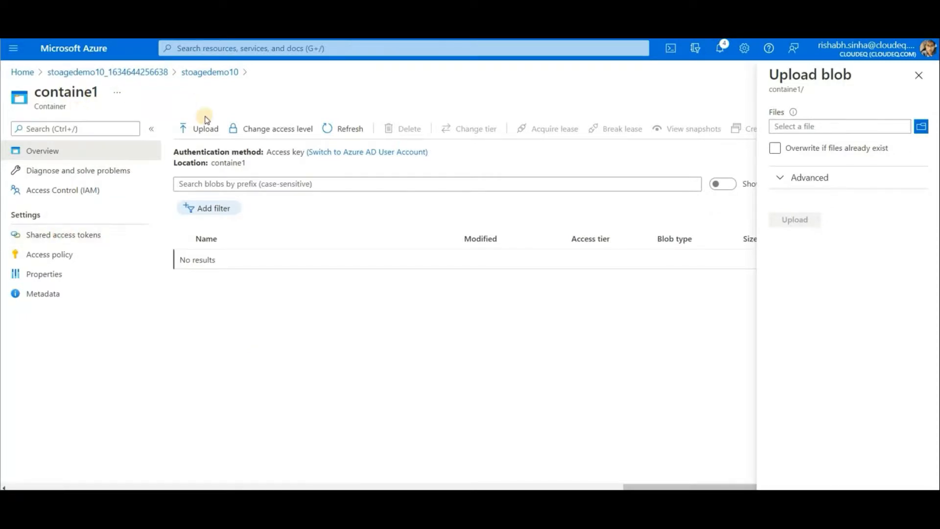
Open the shared access token settings of containe1 in the Azure portal, check the validity dates and add the List permission to Read
{"action": "left_click", "coordinate": [46, 236]}
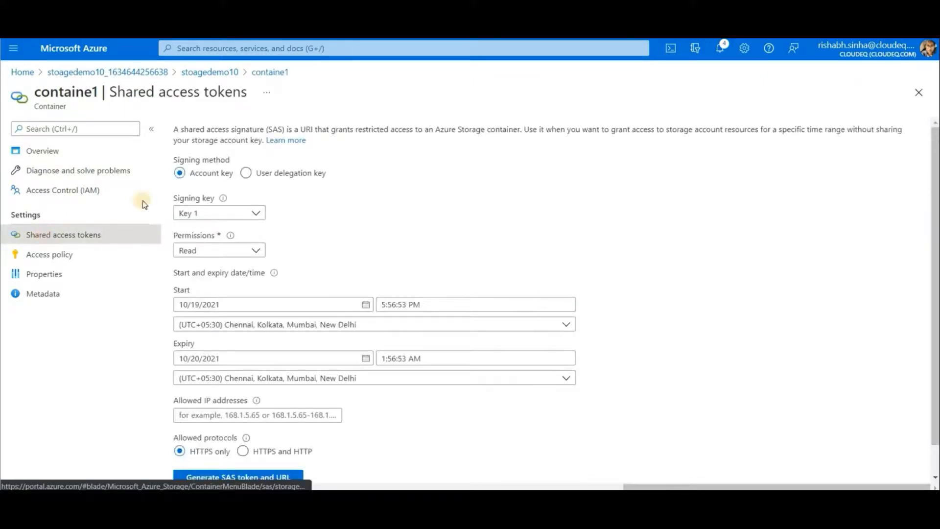
{"action": "scroll", "coordinate": [341, 247], "scroll_direction": "down", "scroll_amount": 1}
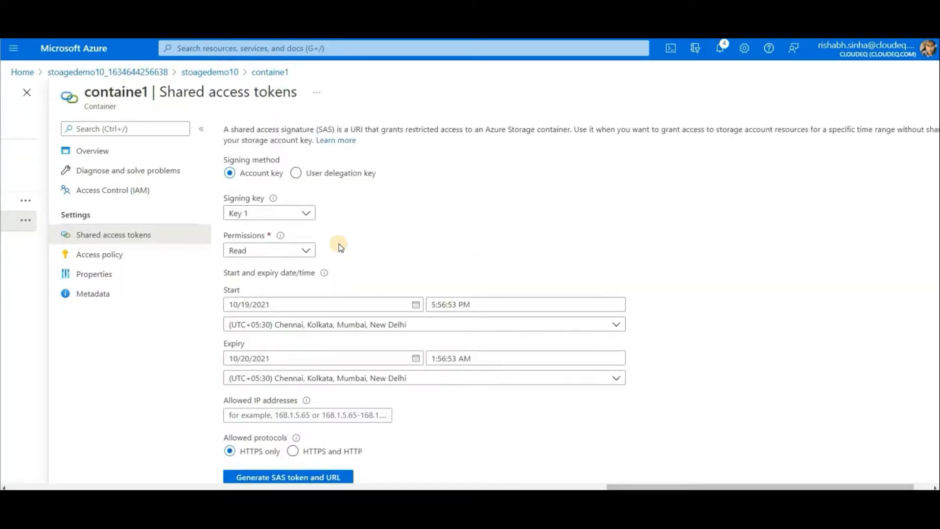
{"action": "scroll", "coordinate": [341, 247], "scroll_direction": "down", "scroll_amount": 1}
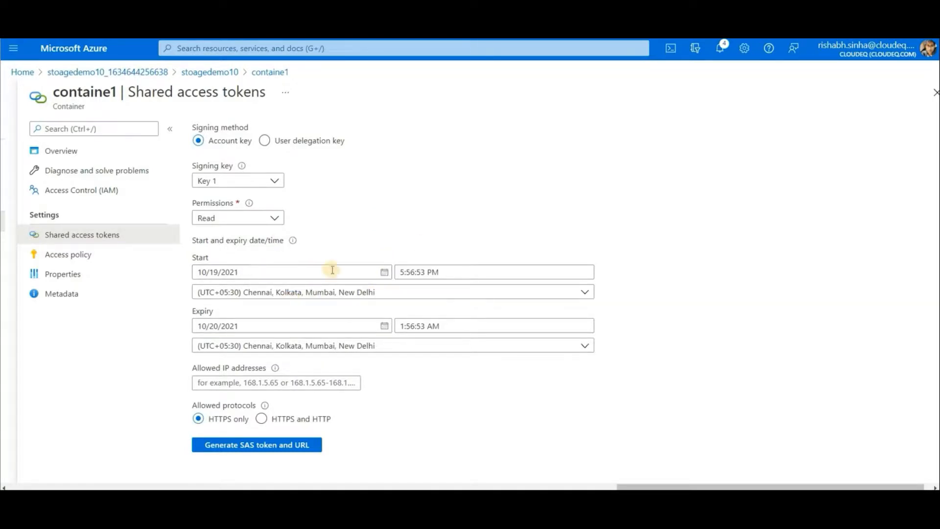
{"action": "left_click_drag", "start_coordinate": [224, 271], "coordinate": [185, 271]}
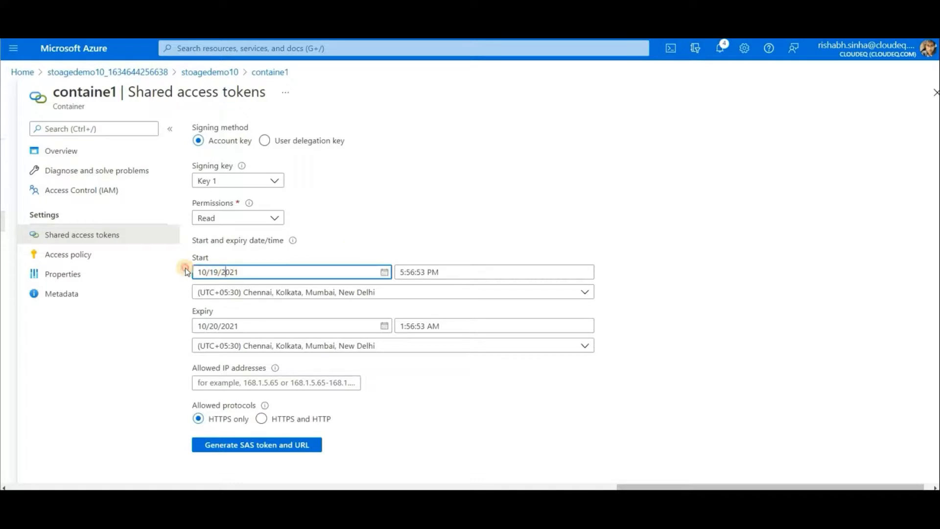
{"action": "left_click_drag", "start_coordinate": [238, 326], "coordinate": [201, 326]}
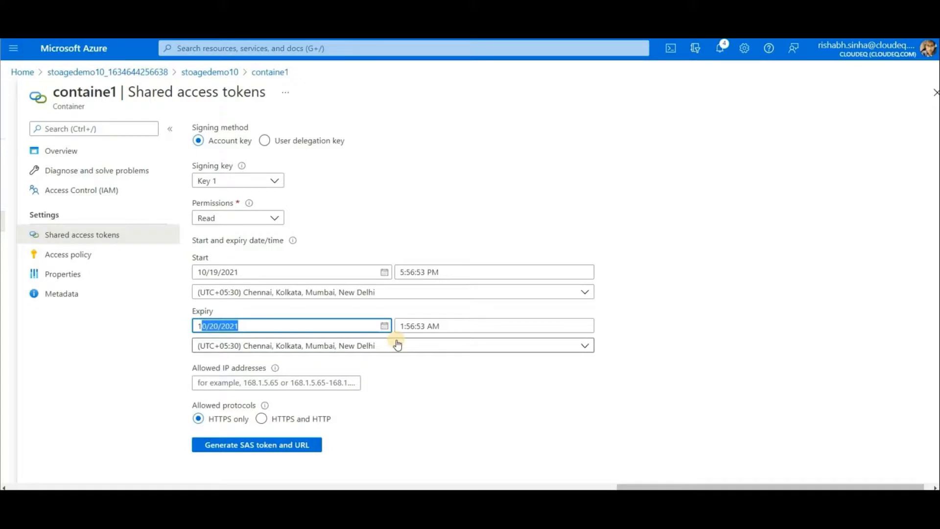
{"action": "left_click", "coordinate": [273, 217]}
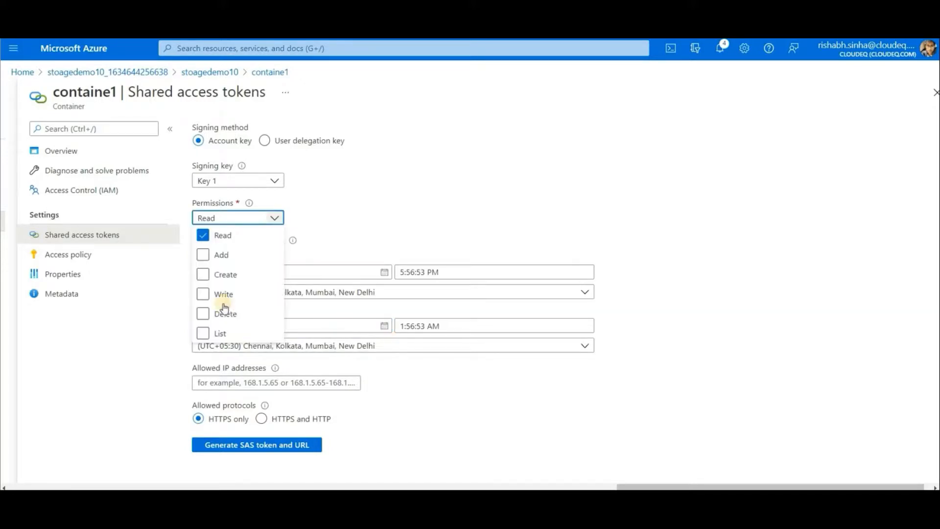
{"action": "left_click", "coordinate": [203, 334]}
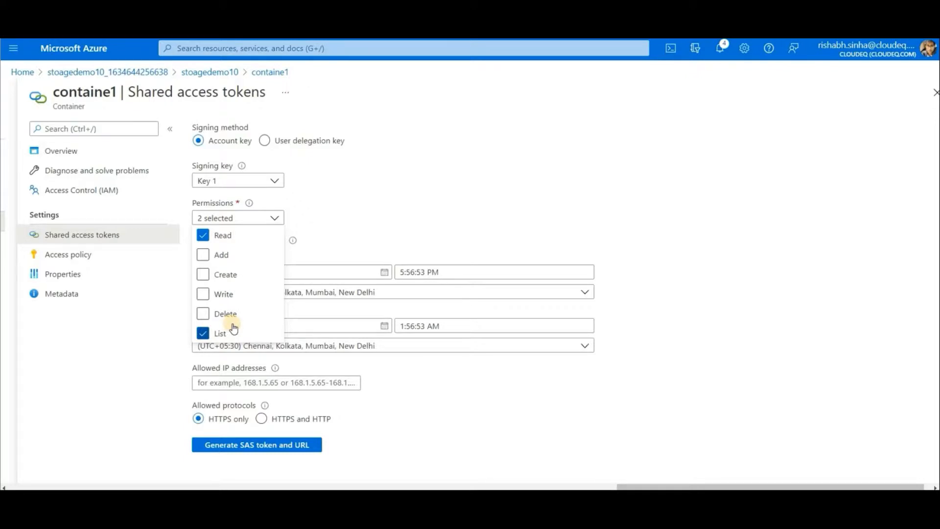
Add the Add, Create, Write and Delete permissions to the shared access token of containe1
{"action": "left_click", "coordinate": [201, 260]}
{"action": "left_click", "coordinate": [201, 274]}
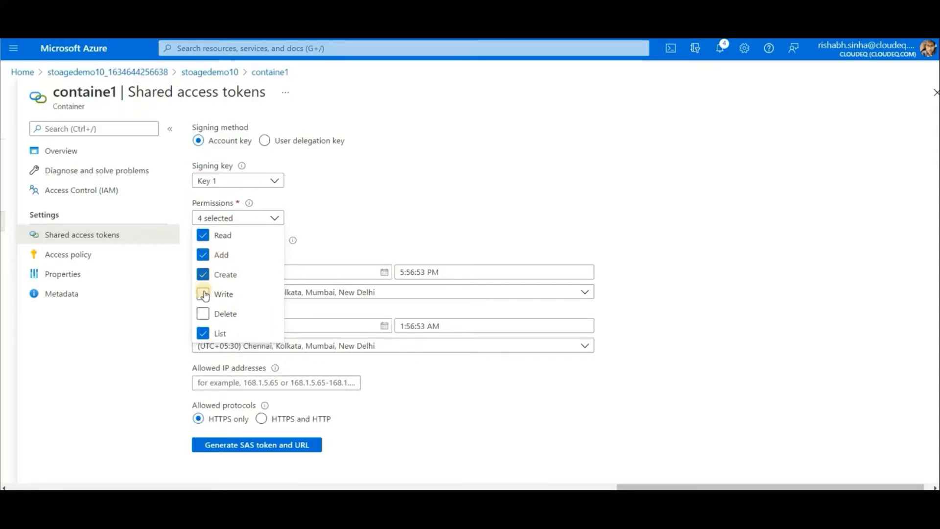
{"action": "left_click", "coordinate": [202, 292]}
{"action": "left_click", "coordinate": [204, 313]}
{"action": "left_click", "coordinate": [357, 222]}
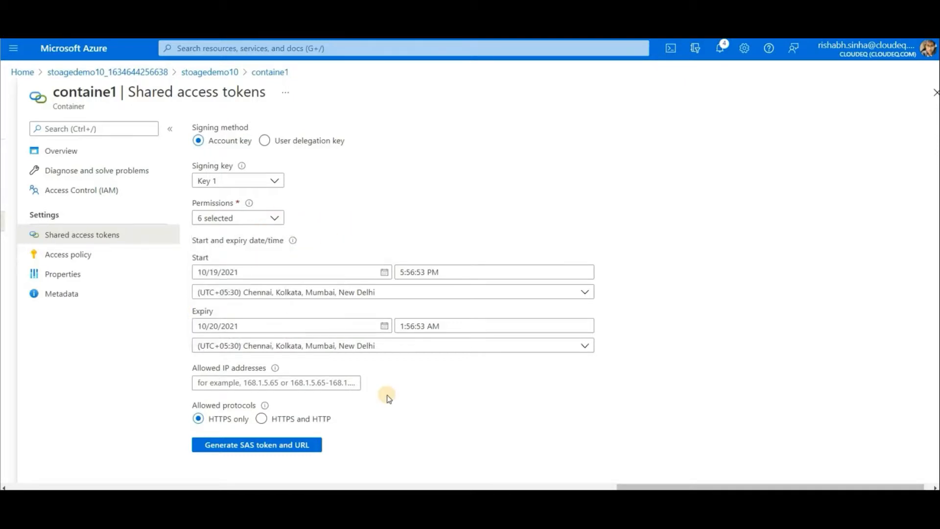
Generate the SAS token and URL for containe1, and copy the Blob SAS URL
{"action": "left_click", "coordinate": [260, 446]}
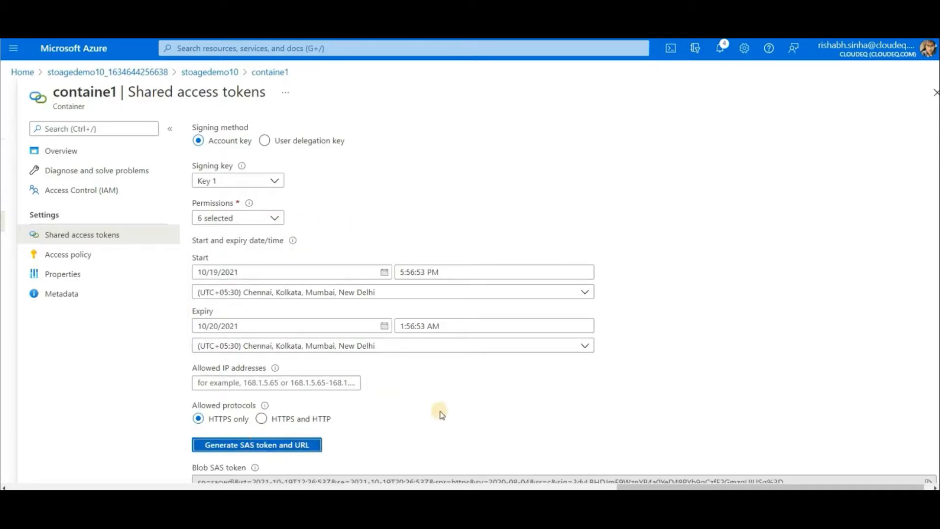
{"action": "scroll", "coordinate": [442, 415], "scroll_direction": "down", "scroll_amount": 2}
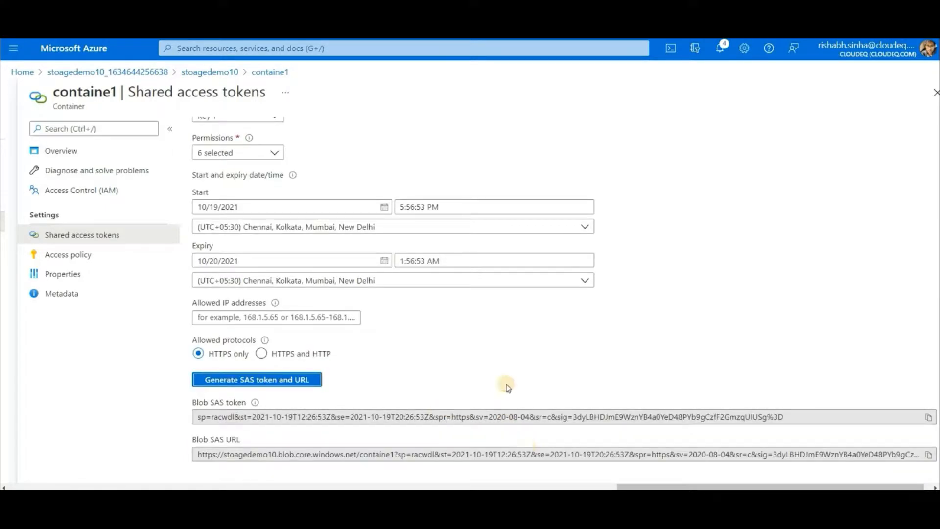
{"action": "scroll", "coordinate": [528, 448], "scroll_direction": "right", "scroll_amount": 2}
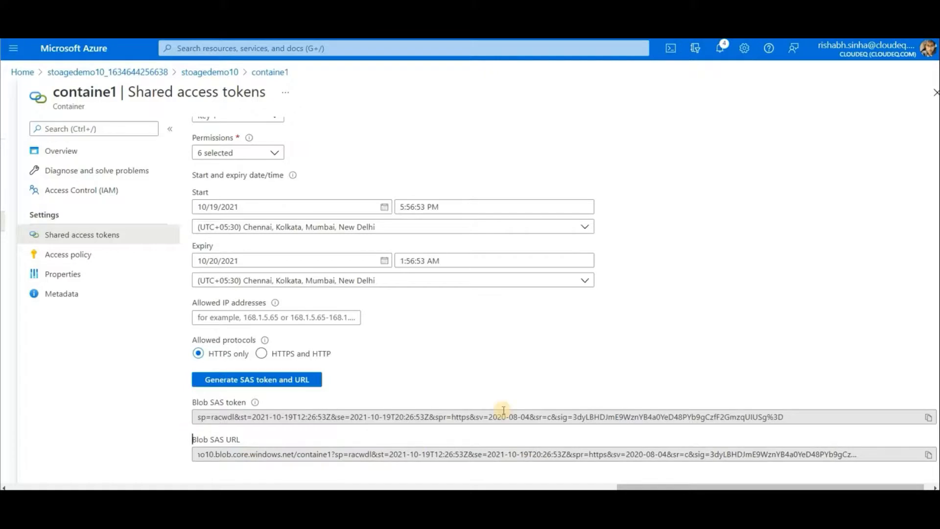
{"action": "left_click", "coordinate": [927, 415]}
{"action": "left_click", "coordinate": [927, 455]}
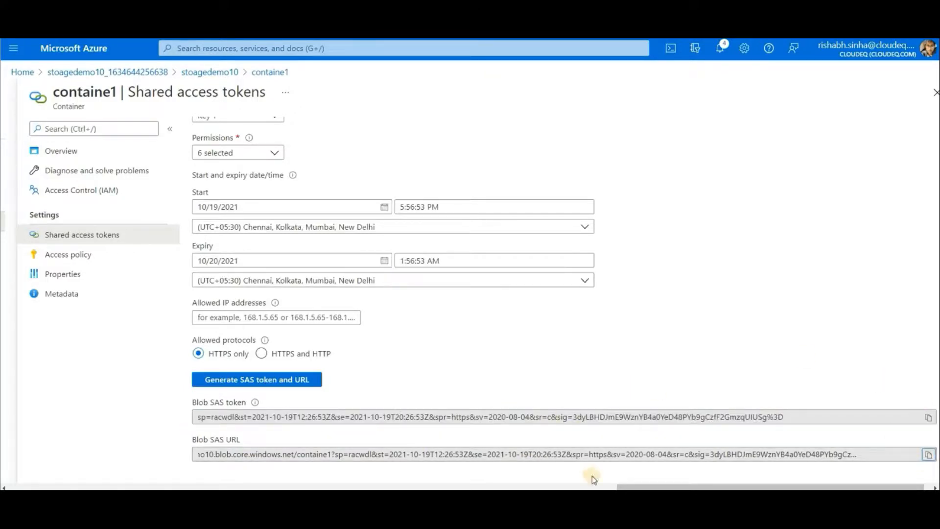
Switch to Storage Explorer and start a new connection to a blob container using a shared access signature URL (SAS)
{"action": "key", "text": "alt+Tab"}
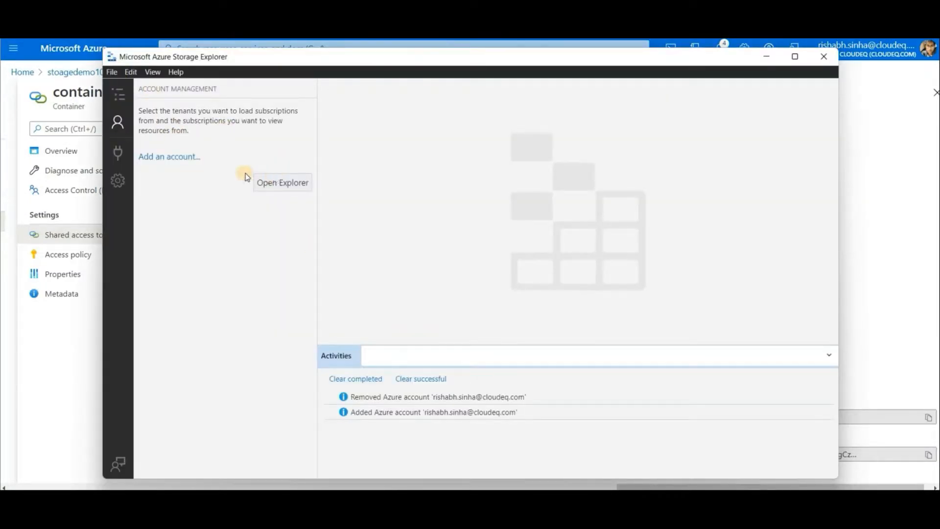
{"action": "left_click", "coordinate": [172, 157]}
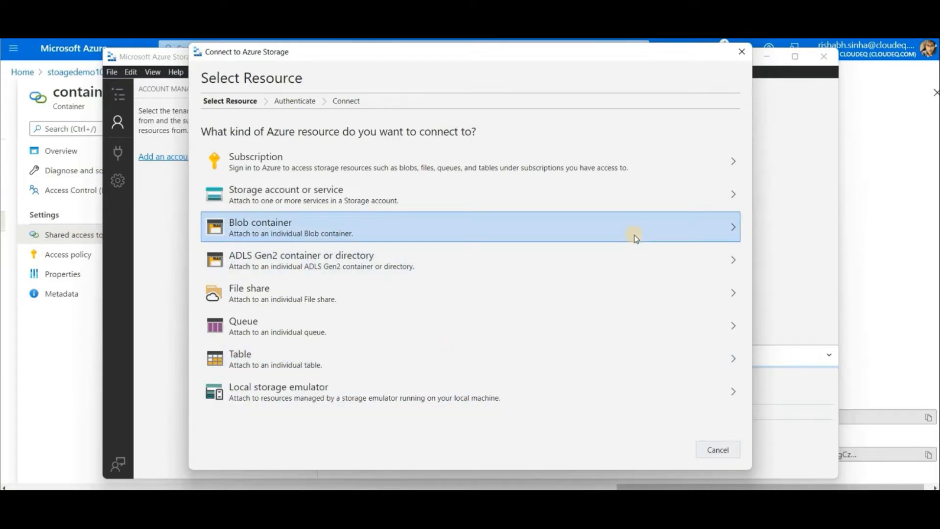
{"action": "left_click", "coordinate": [633, 234]}
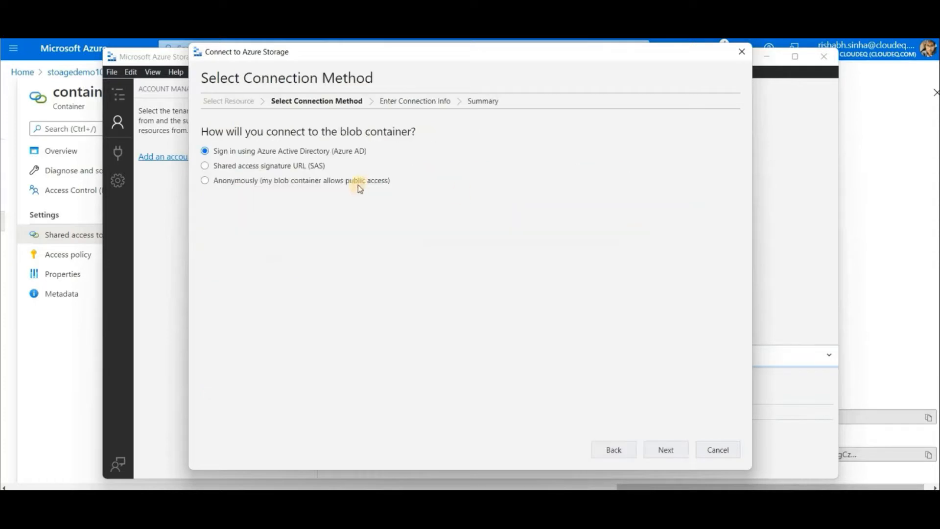
{"action": "left_click", "coordinate": [221, 166]}
{"action": "left_click", "coordinate": [664, 451]}
Paste the copied blob container SAS URL, keep the display name containe1 and connect to the container
{"action": "left_click", "coordinate": [327, 194]}
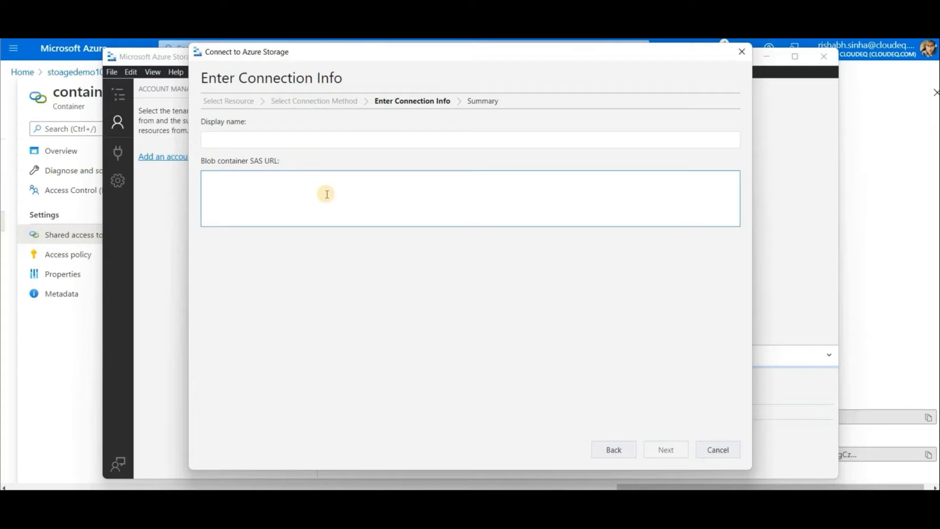
{"action": "key", "text": "ctrl+v"}
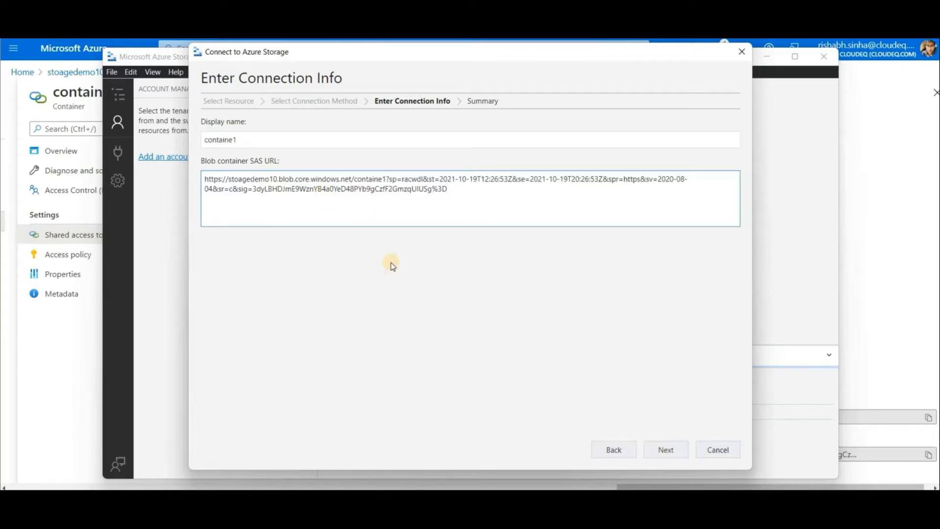
{"action": "left_click", "coordinate": [249, 141]}
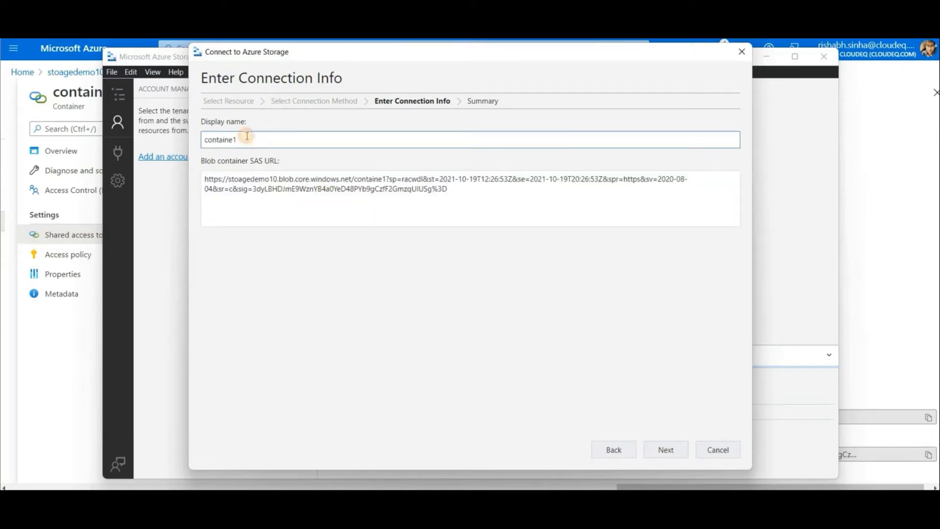
{"action": "left_click_drag", "start_coordinate": [246, 140], "coordinate": [195, 137]}
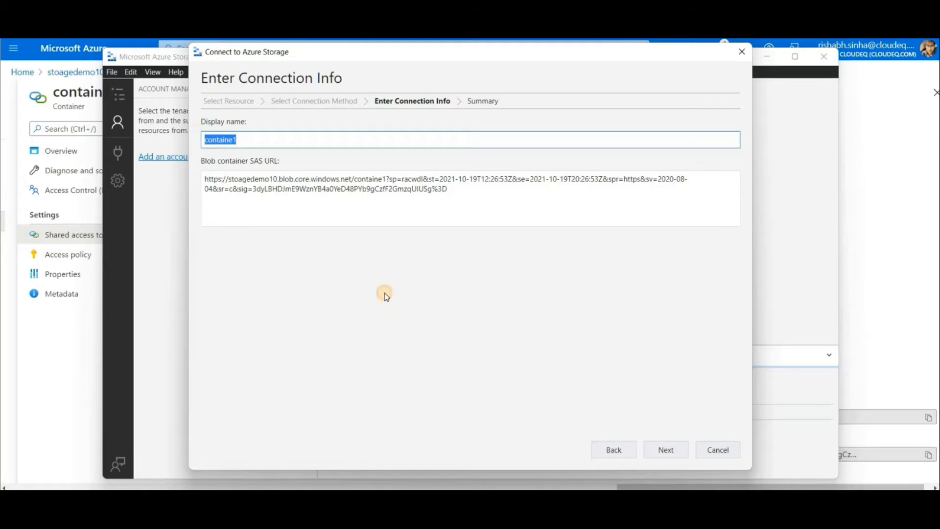
{"action": "left_click", "coordinate": [459, 222]}
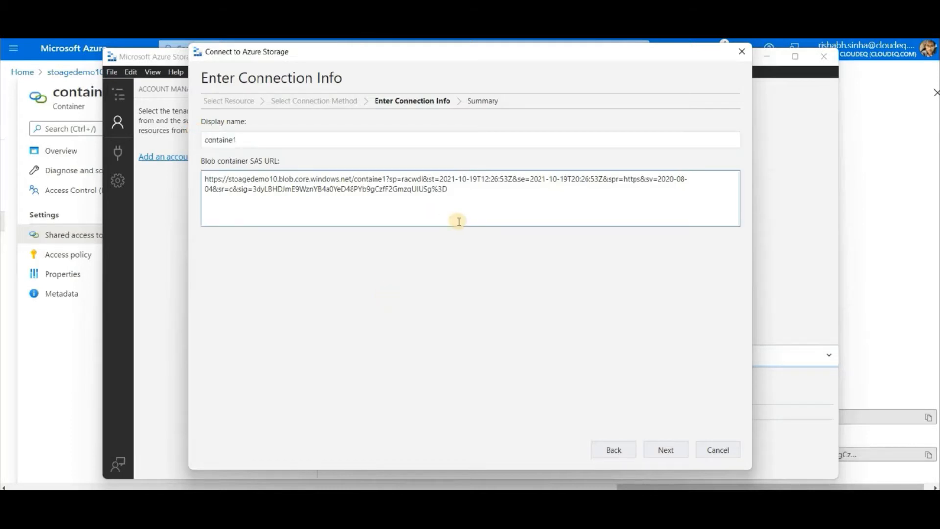
{"action": "left_click", "coordinate": [671, 453]}
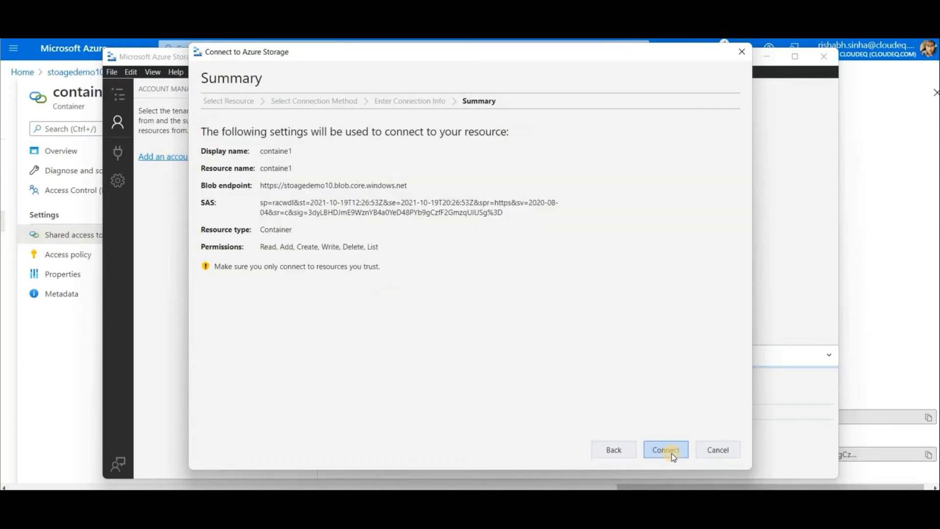
{"action": "left_click", "coordinate": [664, 450]}
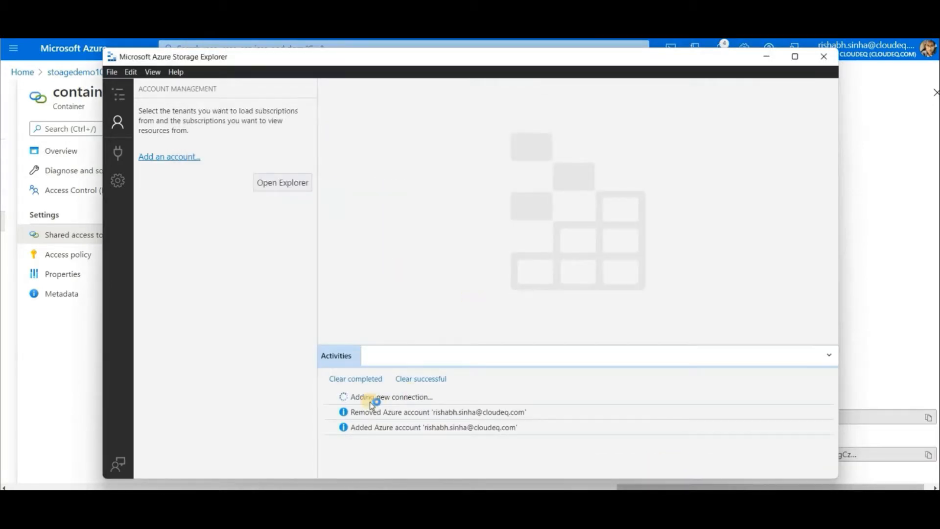
{"action": "left_click_drag", "start_coordinate": [440, 397], "coordinate": [359, 399]}
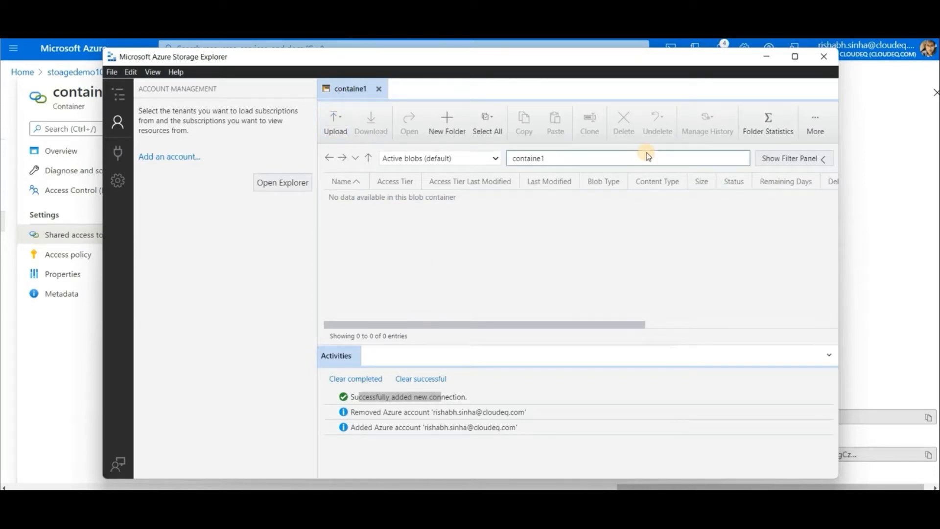
Upload File 1.txt to containe1 as a Block Blob with the default access tier and check the transfer status
{"action": "scroll", "coordinate": [442, 210], "scroll_direction": "right", "scroll_amount": 3}
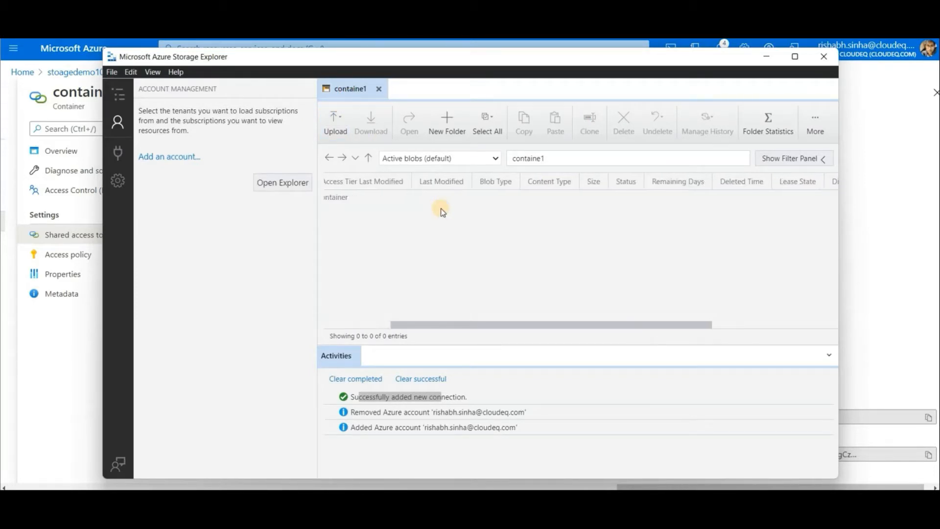
{"action": "scroll", "coordinate": [441, 208], "scroll_direction": "left", "scroll_amount": 3}
{"action": "left_click", "coordinate": [329, 128]}
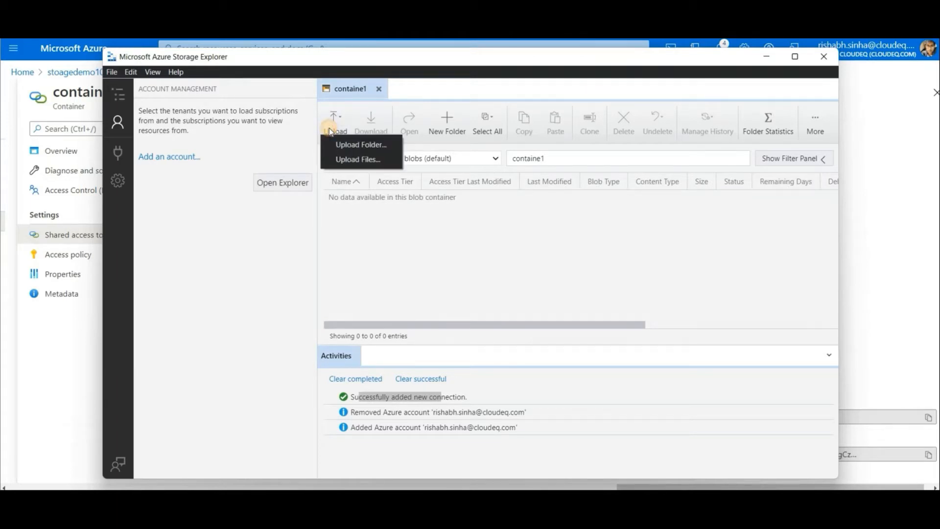
{"action": "left_click", "coordinate": [359, 158]}
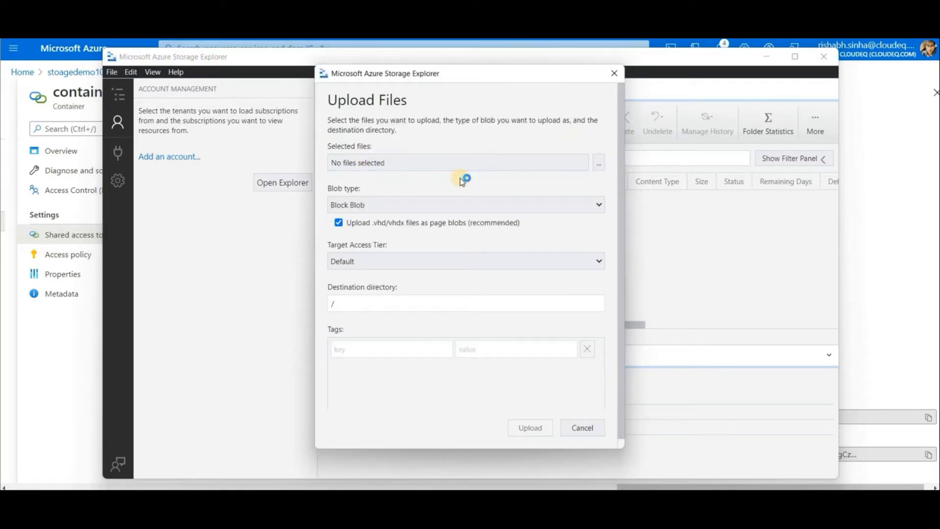
{"action": "left_click", "coordinate": [597, 163]}
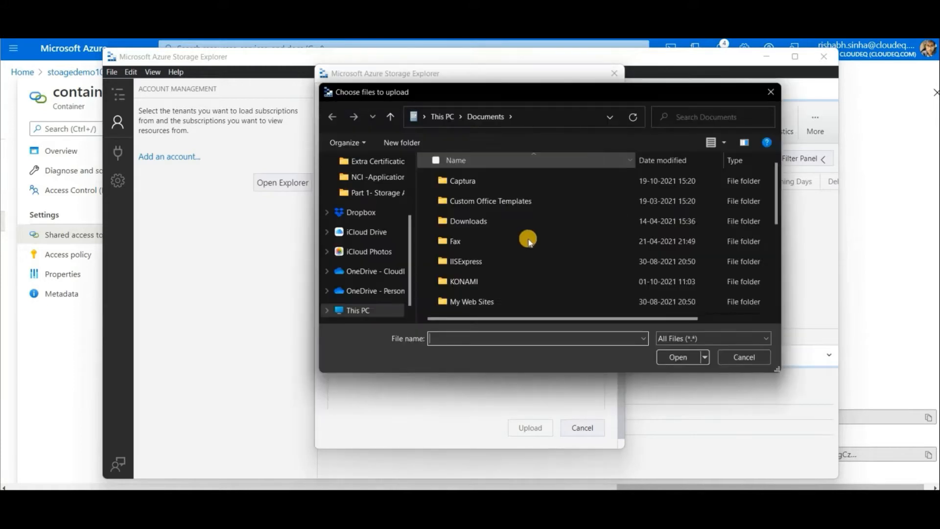
{"action": "scroll", "coordinate": [558, 253], "scroll_direction": "down", "scroll_amount": 5}
{"action": "double_click", "coordinate": [470, 246]}
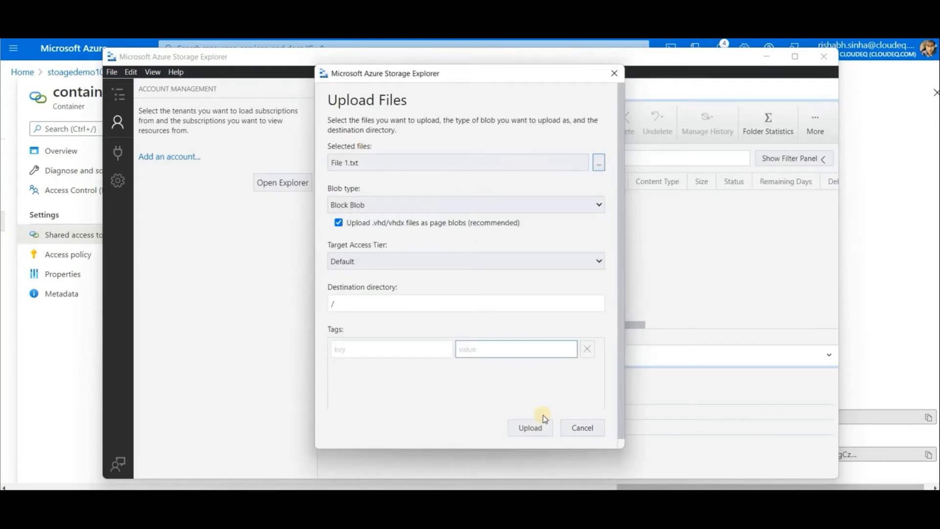
{"action": "left_click", "coordinate": [531, 427]}
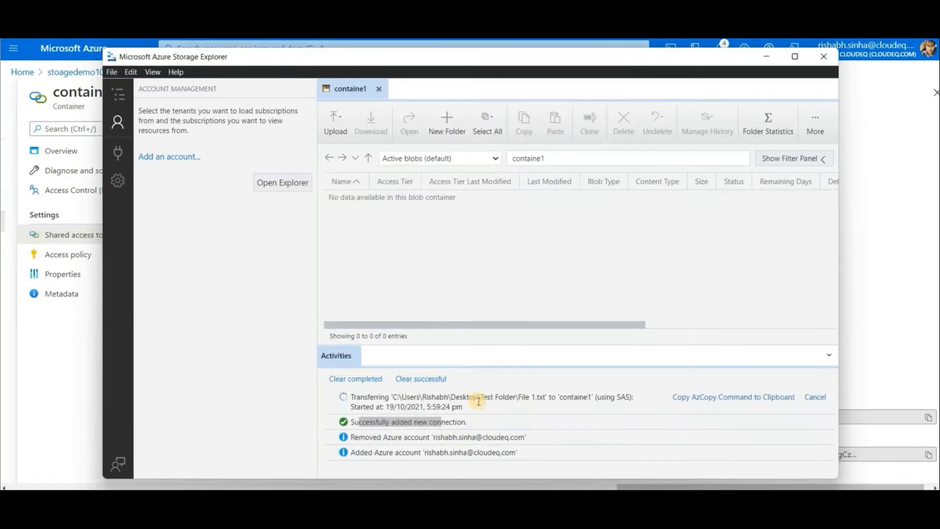
{"action": "left_click_drag", "start_coordinate": [356, 397], "coordinate": [576, 414]}
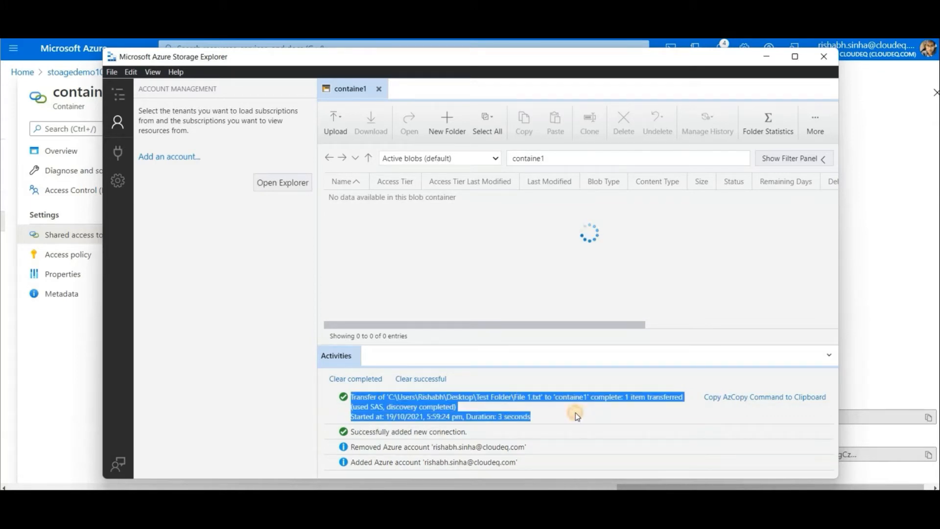
{"action": "left_click", "coordinate": [492, 245]}
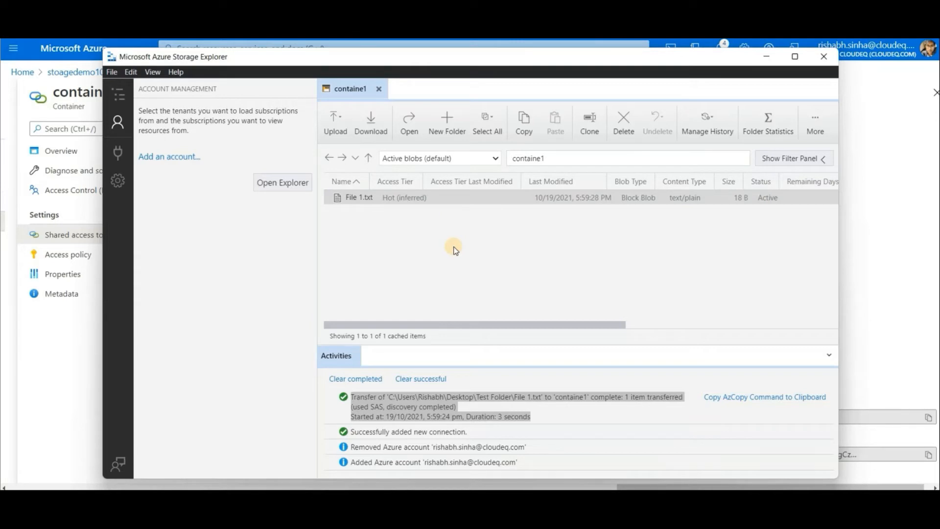
{"action": "left_click", "coordinate": [378, 195]}
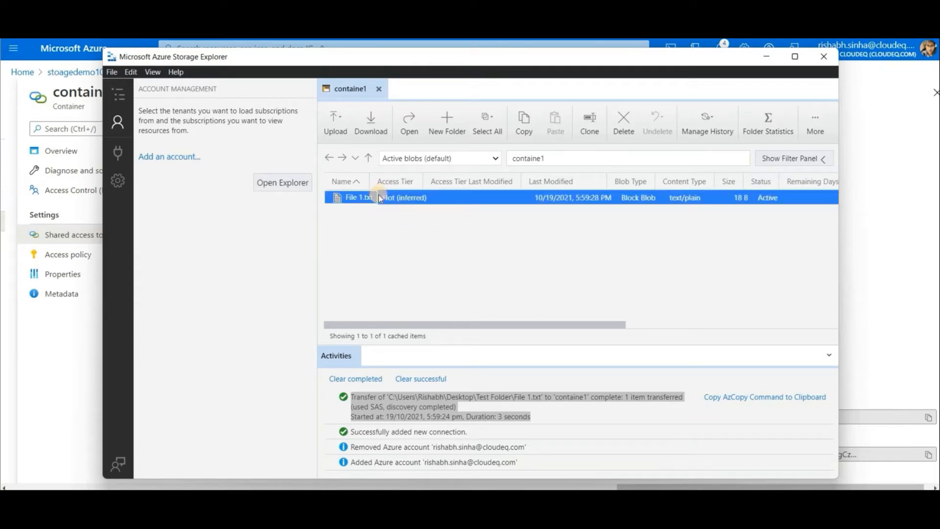
{"action": "left_click", "coordinate": [442, 236]}
{"action": "left_click", "coordinate": [422, 201]}
{"action": "key", "text": "Delete"}
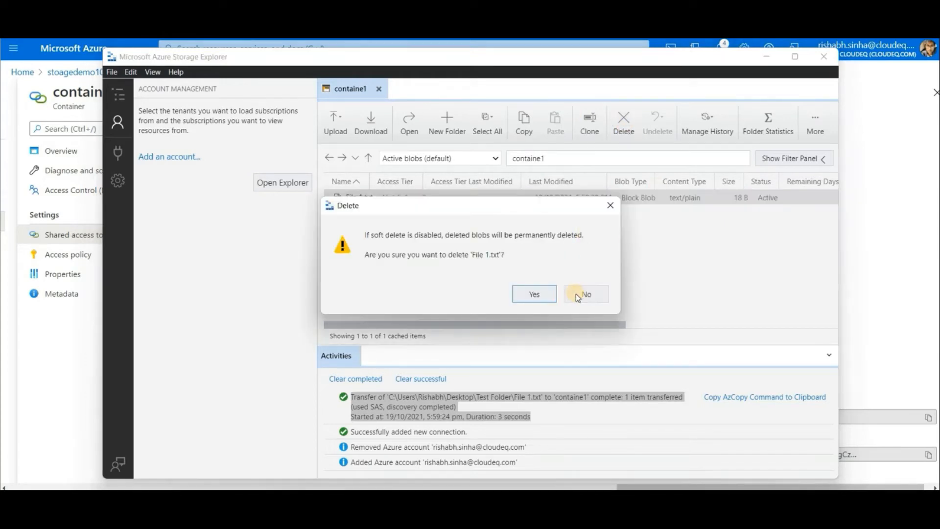
{"action": "left_click", "coordinate": [604, 198]}
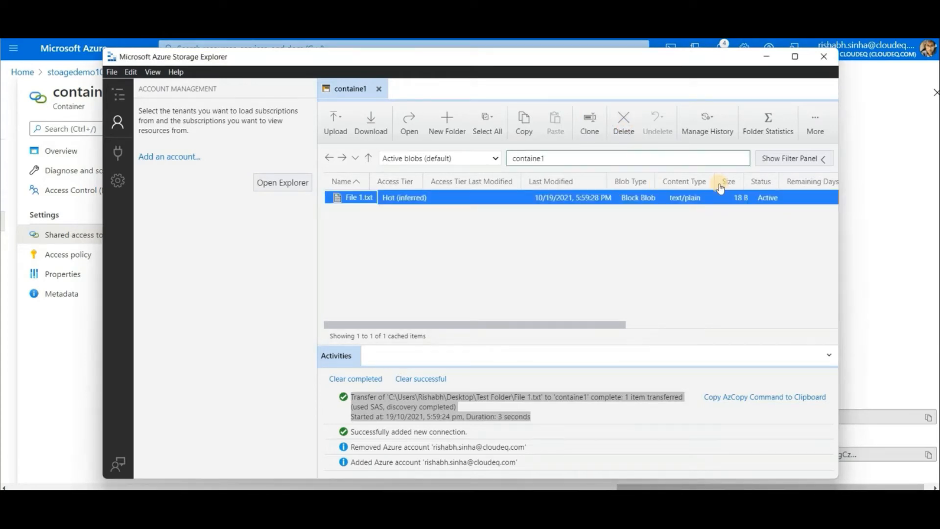
Return to the Azure portal, open containe1 from the stoagedemo10 containers and examine the properties of File 1.txt
{"action": "left_click", "coordinate": [767, 57]}
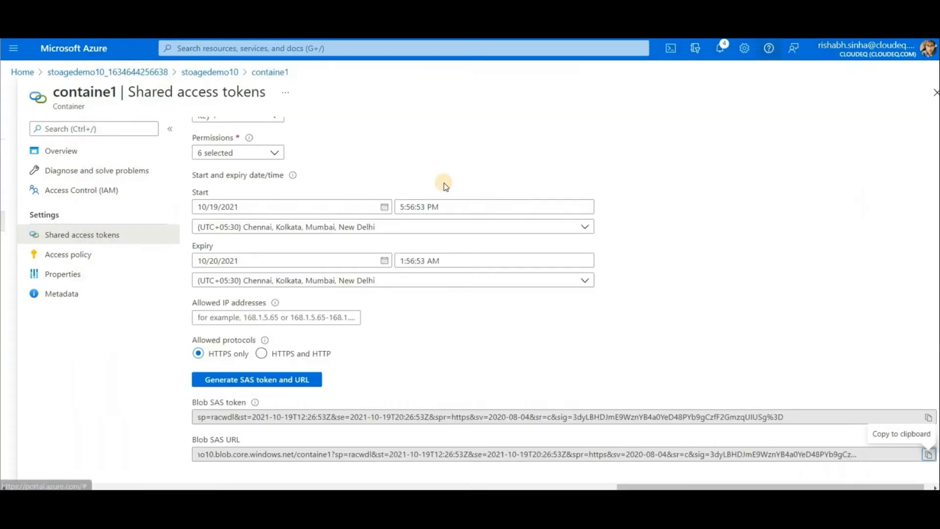
{"action": "left_click", "coordinate": [209, 72]}
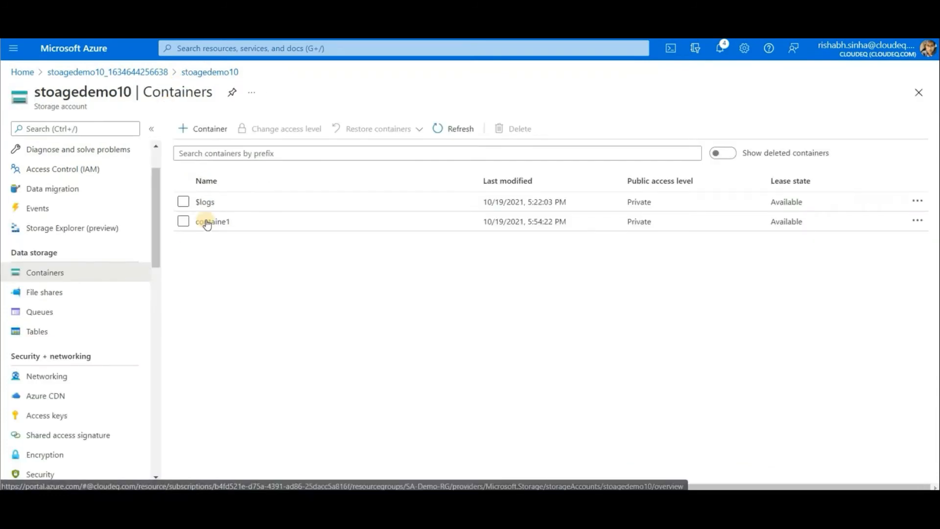
{"action": "left_click", "coordinate": [223, 218]}
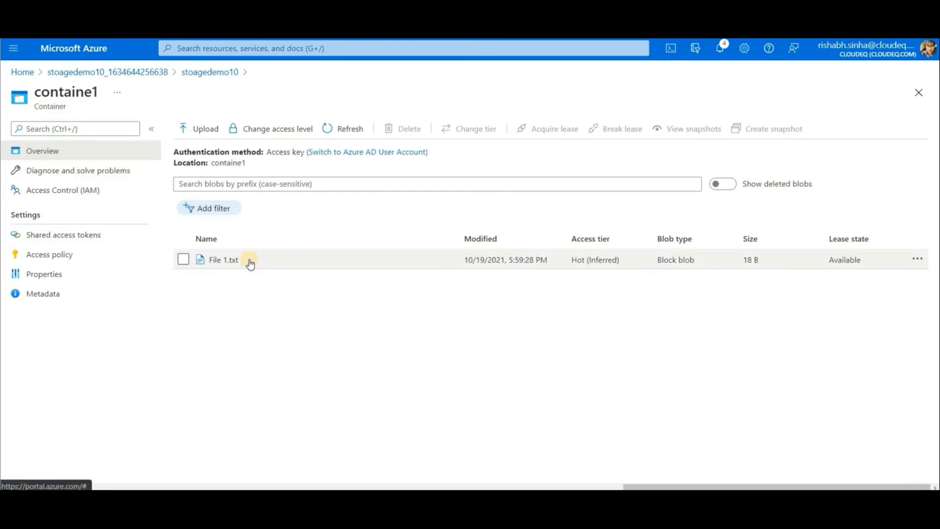
{"action": "left_click", "coordinate": [230, 260]}
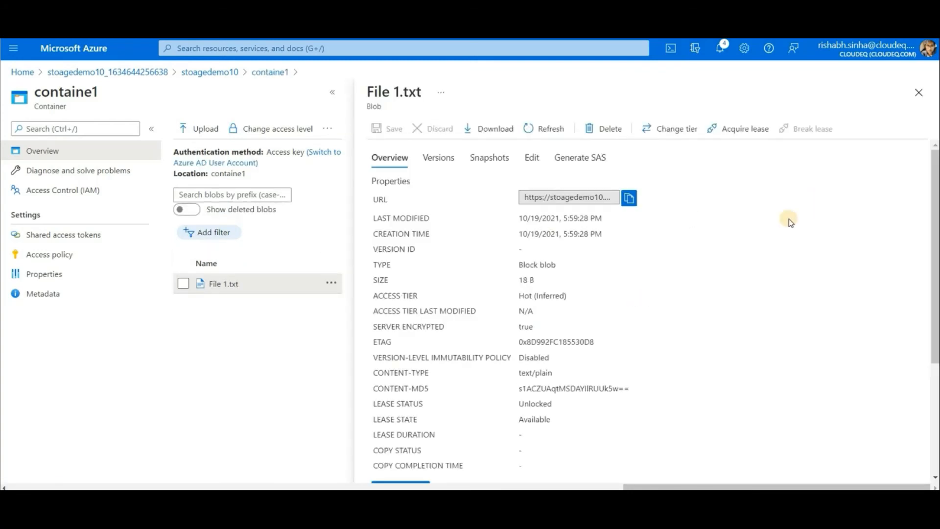
{"action": "left_click", "coordinate": [919, 92]}
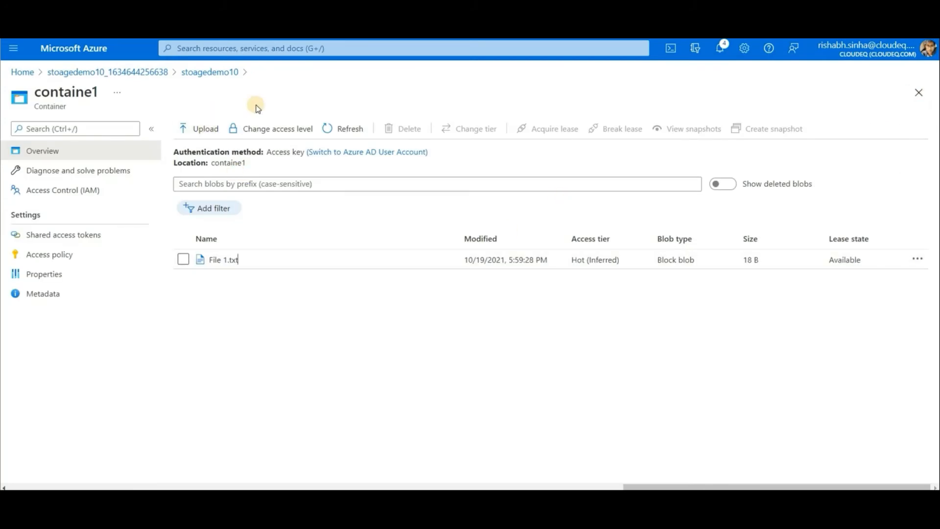
Leave the container and open the overview of the stoagedemo10 storage account
{"action": "left_click", "coordinate": [211, 72]}
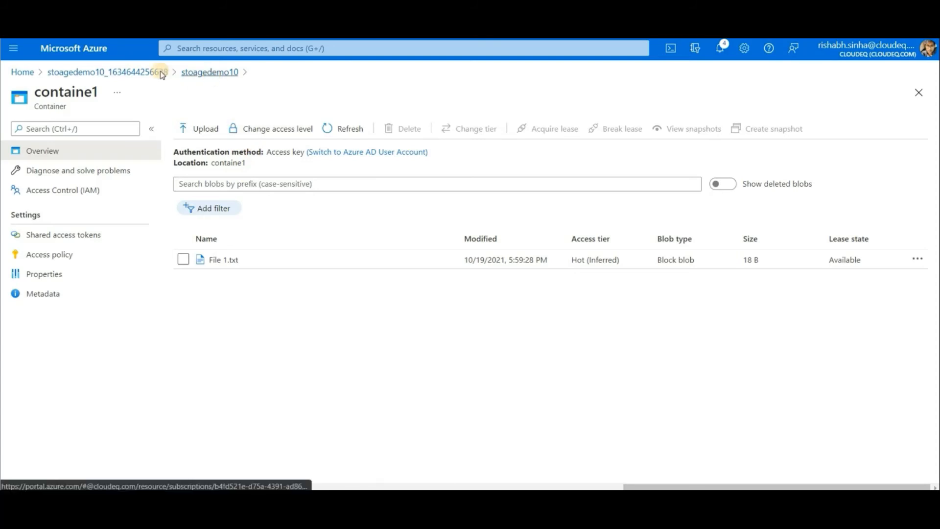
{"action": "left_click", "coordinate": [132, 74]}
{"action": "left_click", "coordinate": [237, 304]}
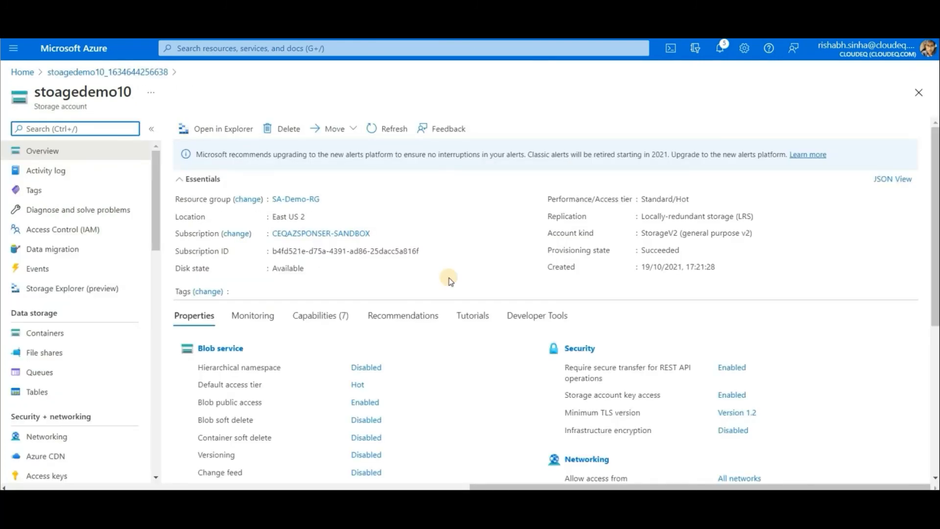